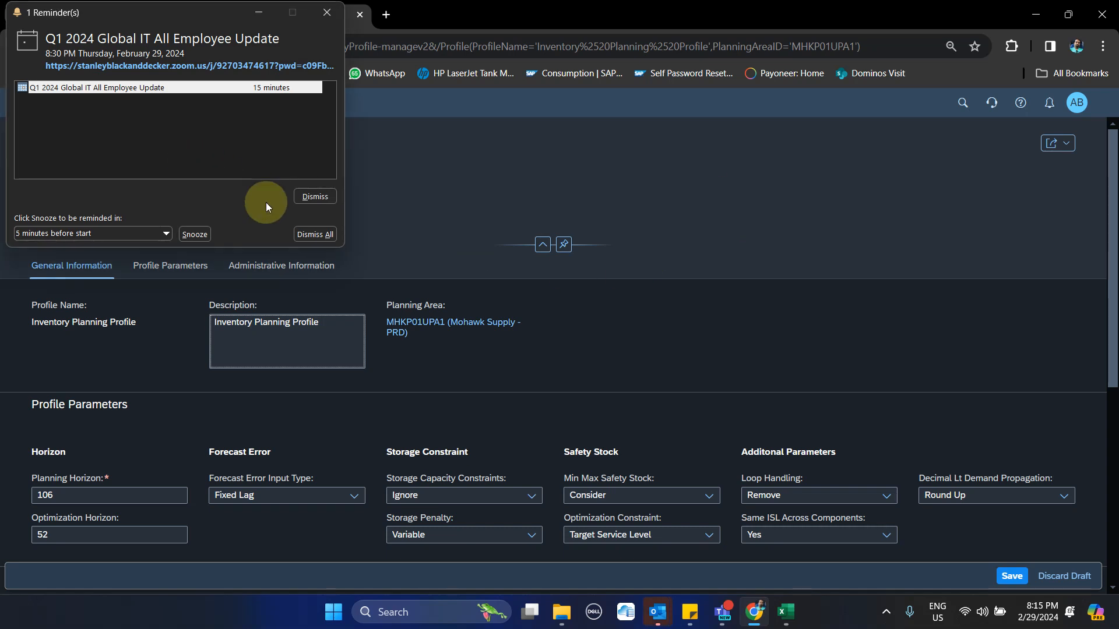
Review the Forecast Error Input Type options in the profile parameters, dismissing the meeting reminder and chat notifications
left_click(299, 236)
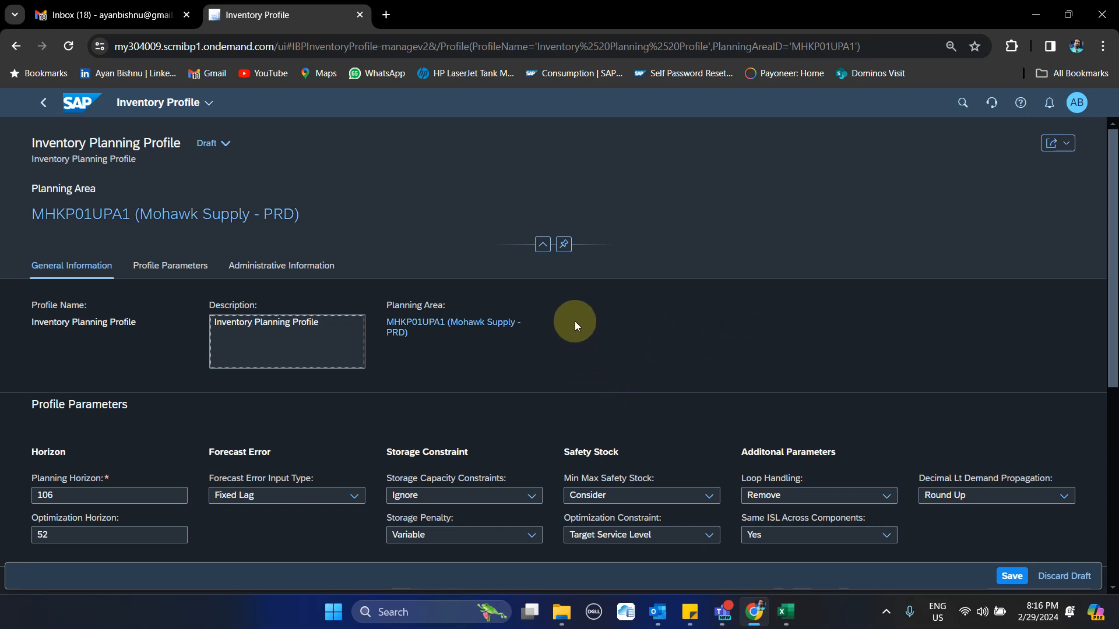
scroll(590, 312, "down", 3)
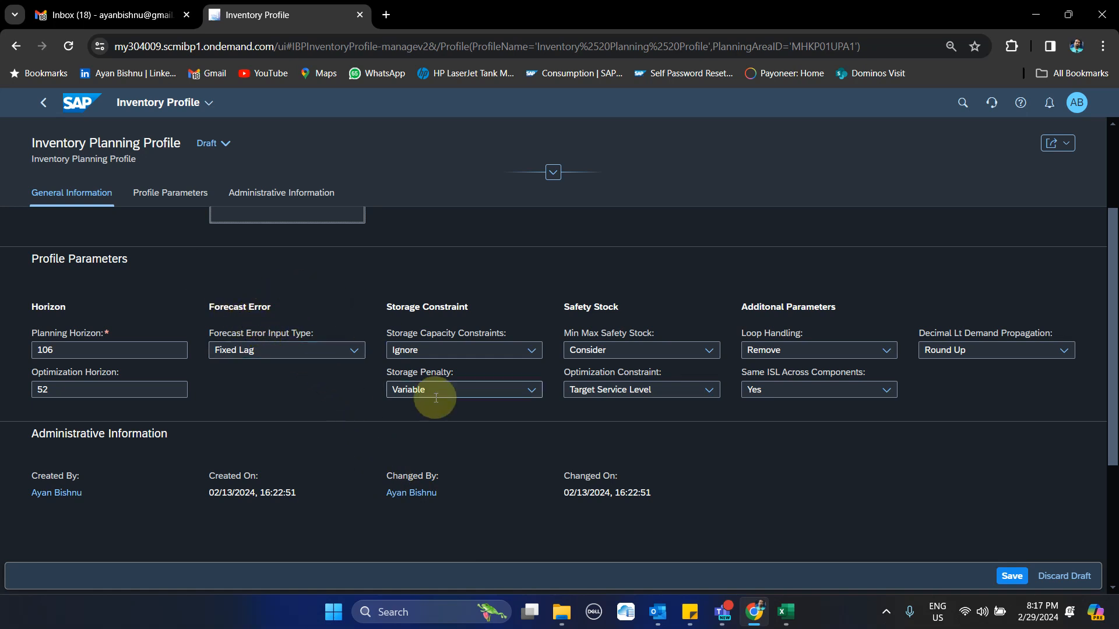
left_click(357, 350)
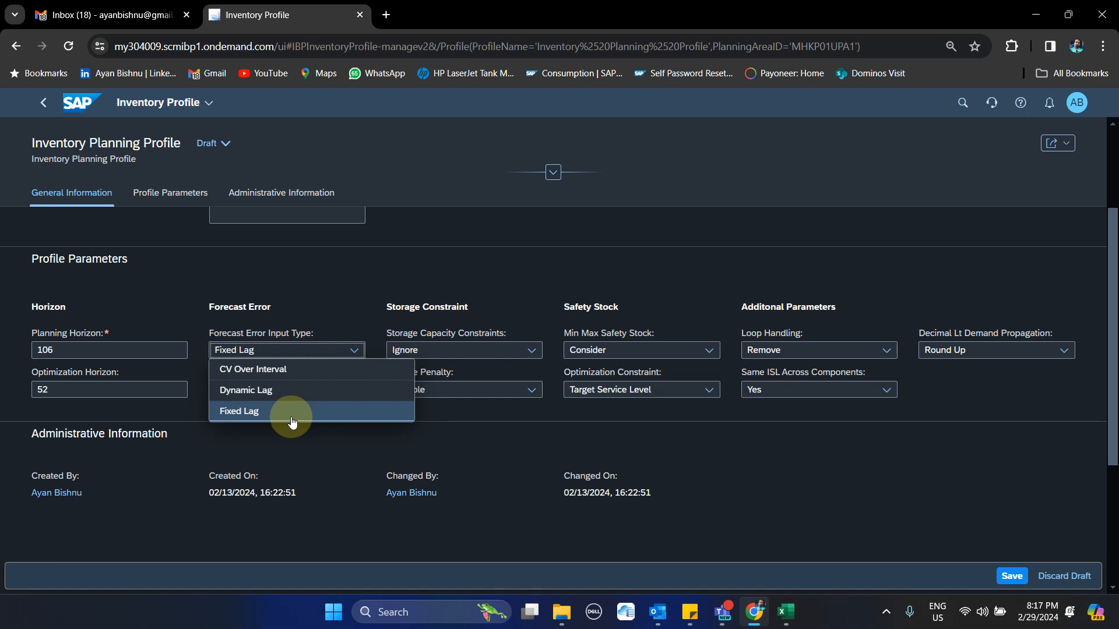
left_click(386, 406)
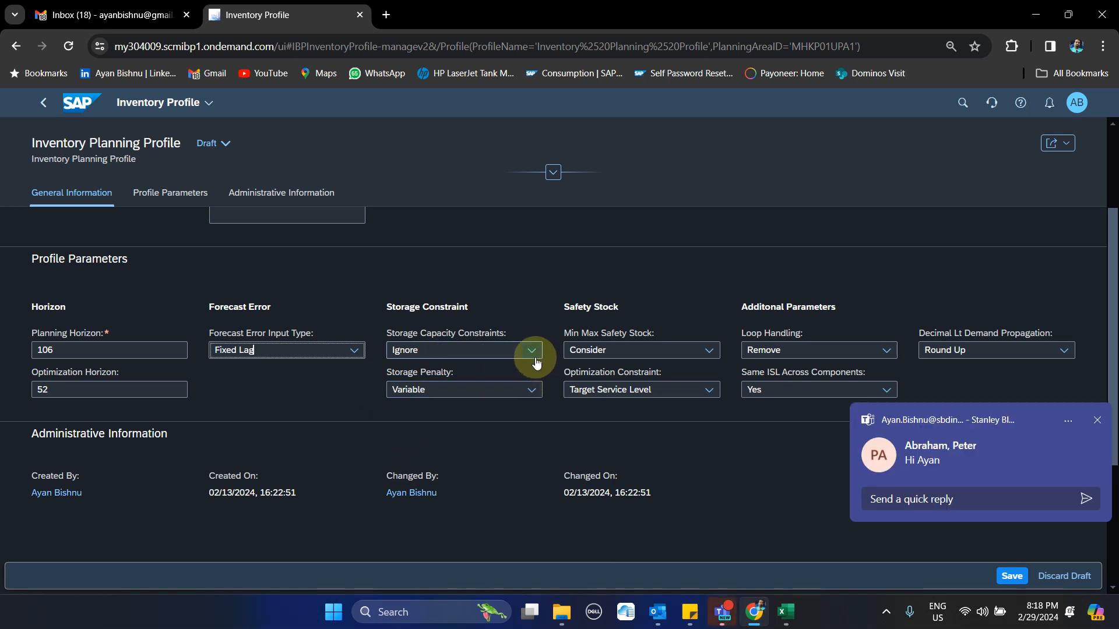
left_click(1097, 421)
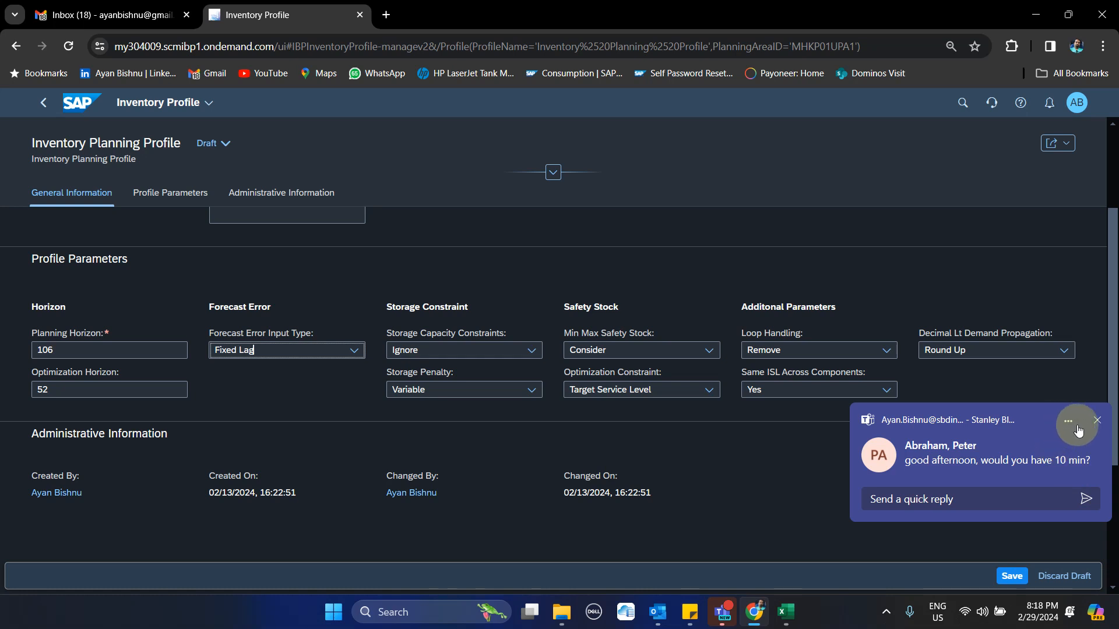
left_click(1097, 420)
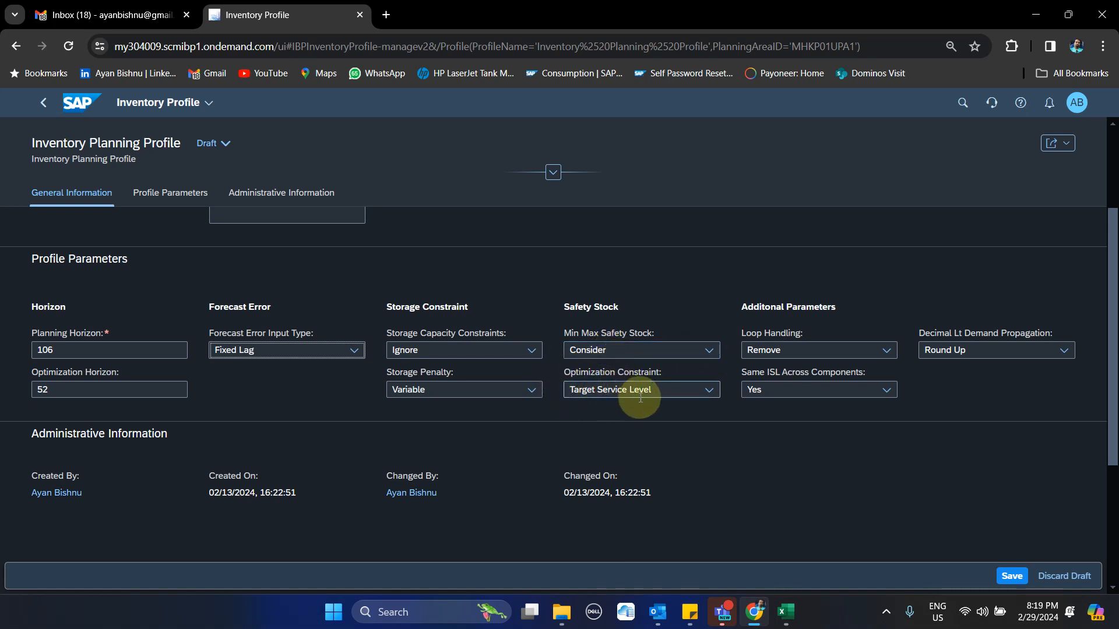
Review the Optimization Constraint options and the Same ISL Across Components setting of the inventory profile
left_click(709, 399)
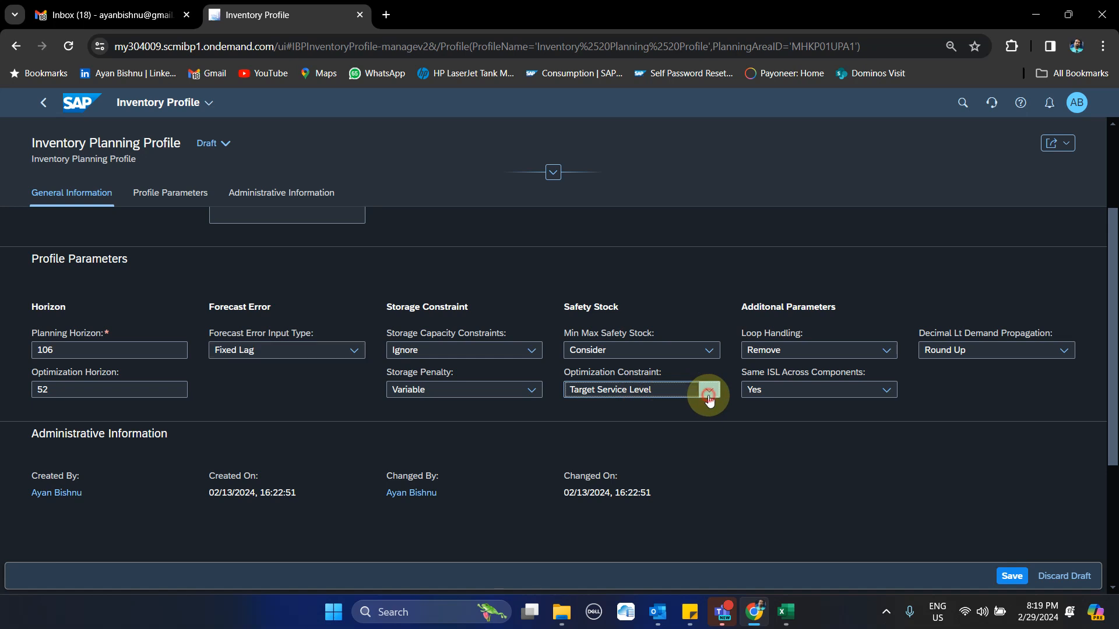
left_click(710, 398)
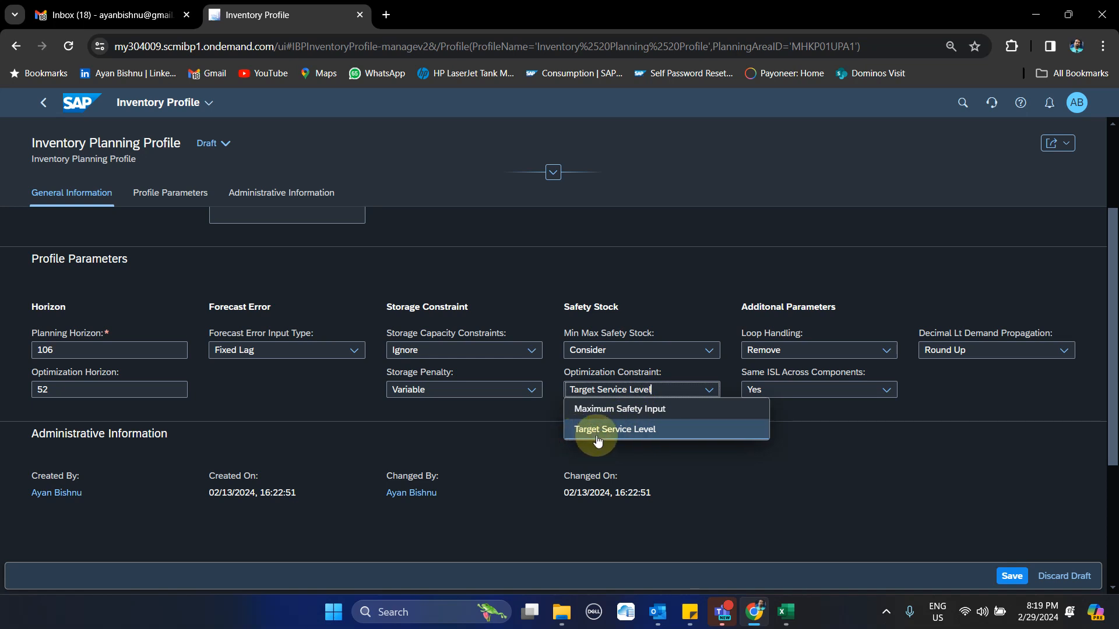
left_click(910, 511)
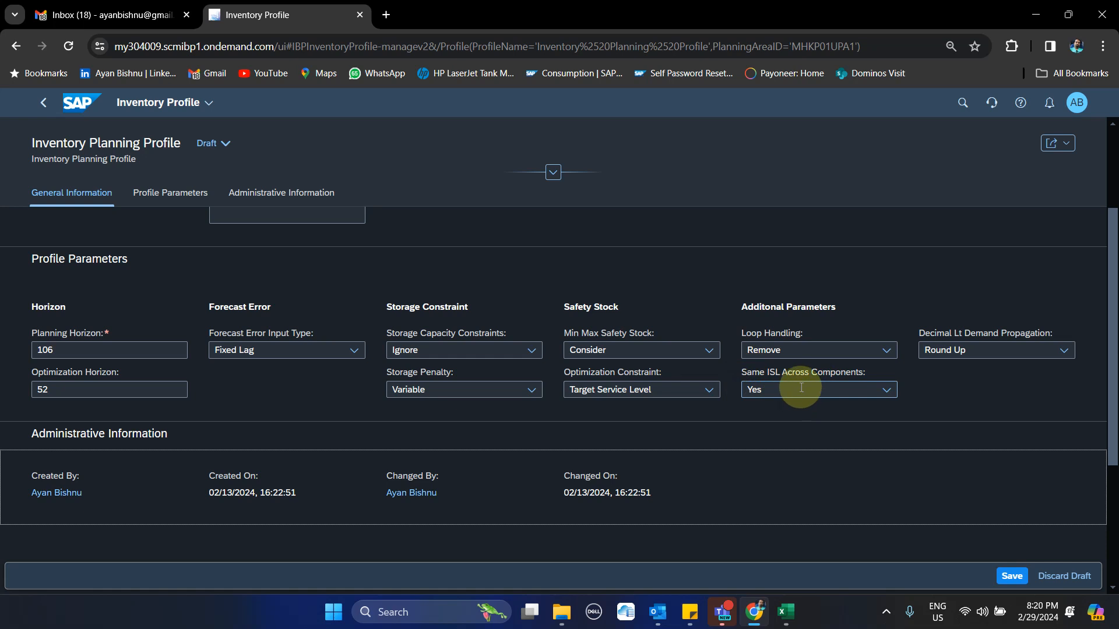
left_click(887, 396)
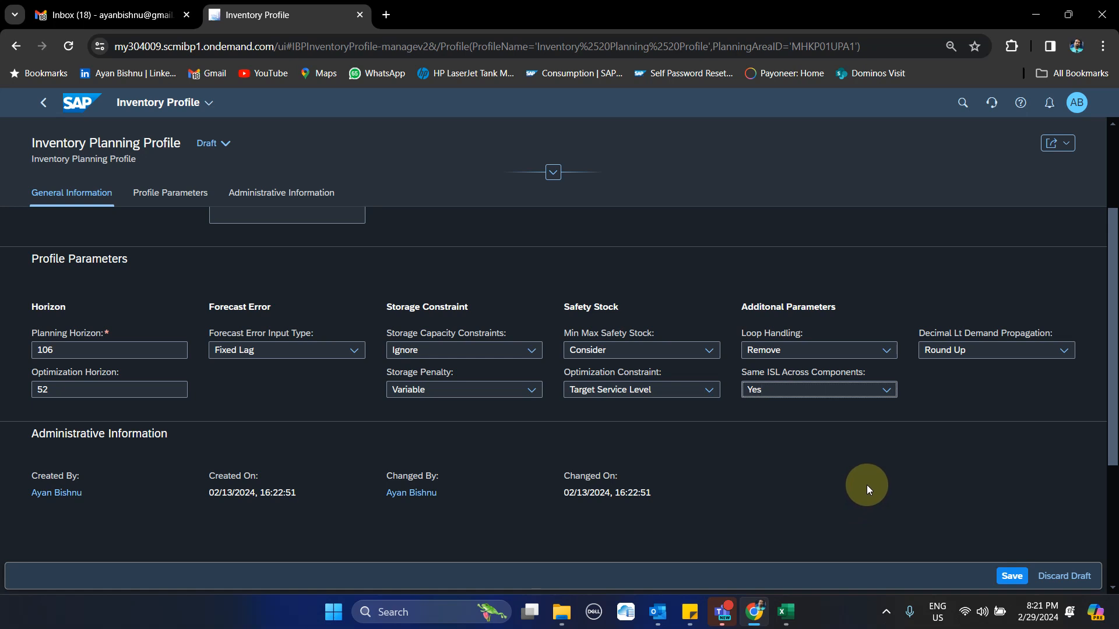
Switch to the Inventory Template workbook in Excel and start an Inventory Planning (Advanced) run using the Global (multistage) inventory optimization function
mouse_move(797, 618)
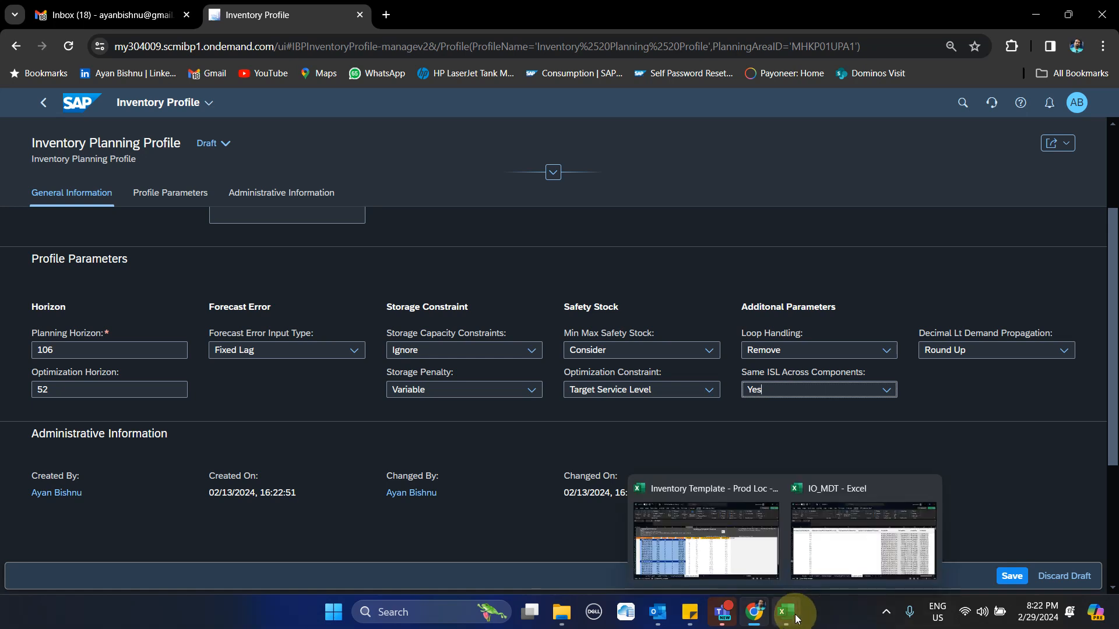
left_click(720, 526)
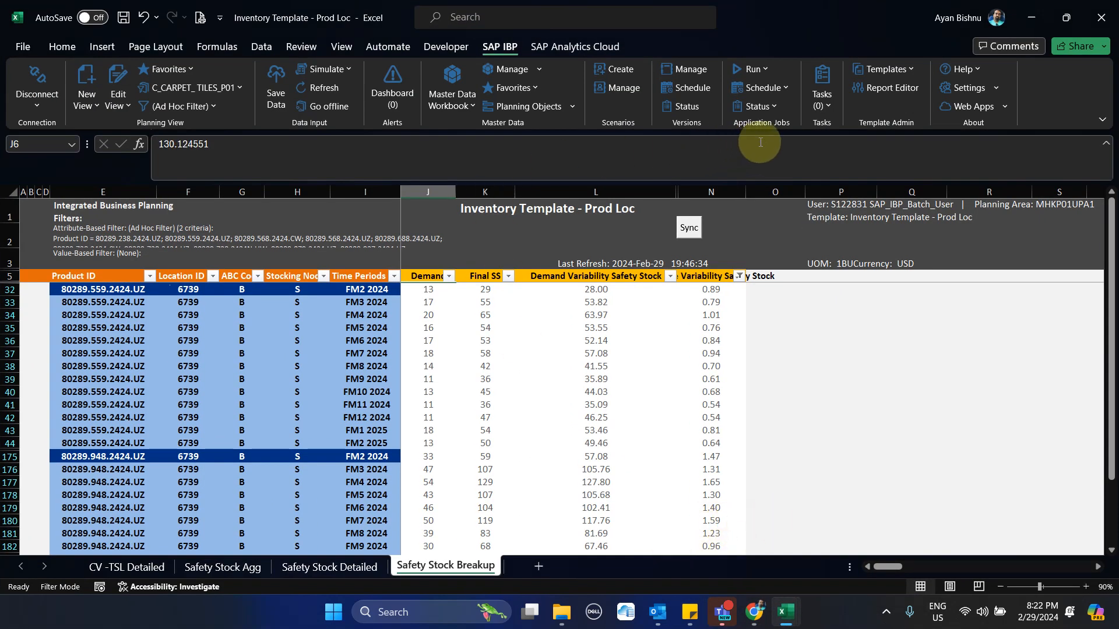
left_click(763, 71)
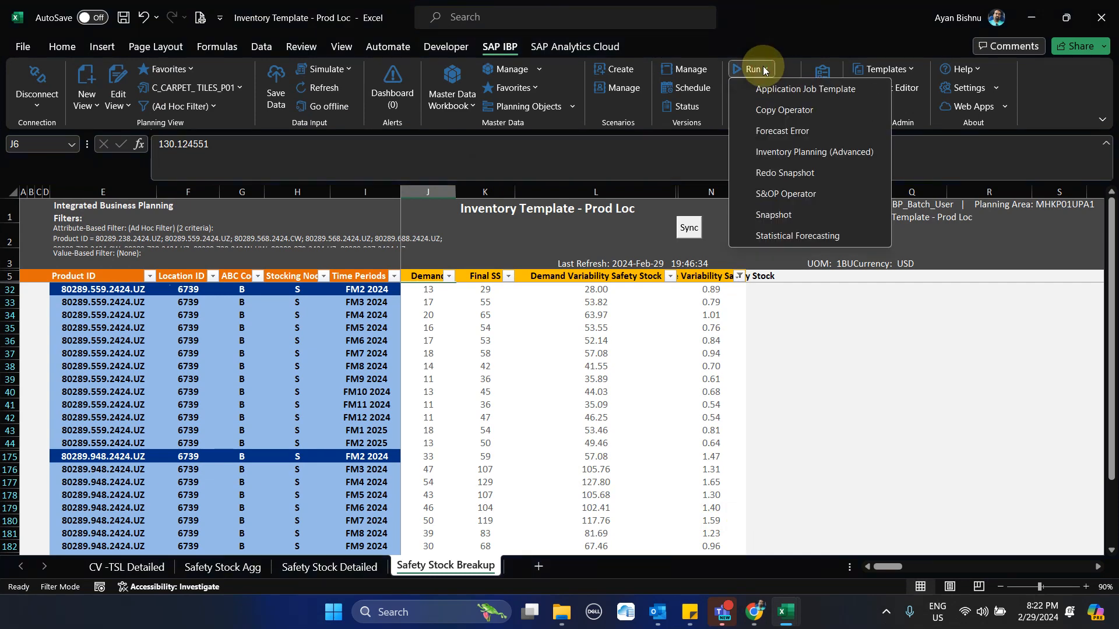
left_click(794, 155)
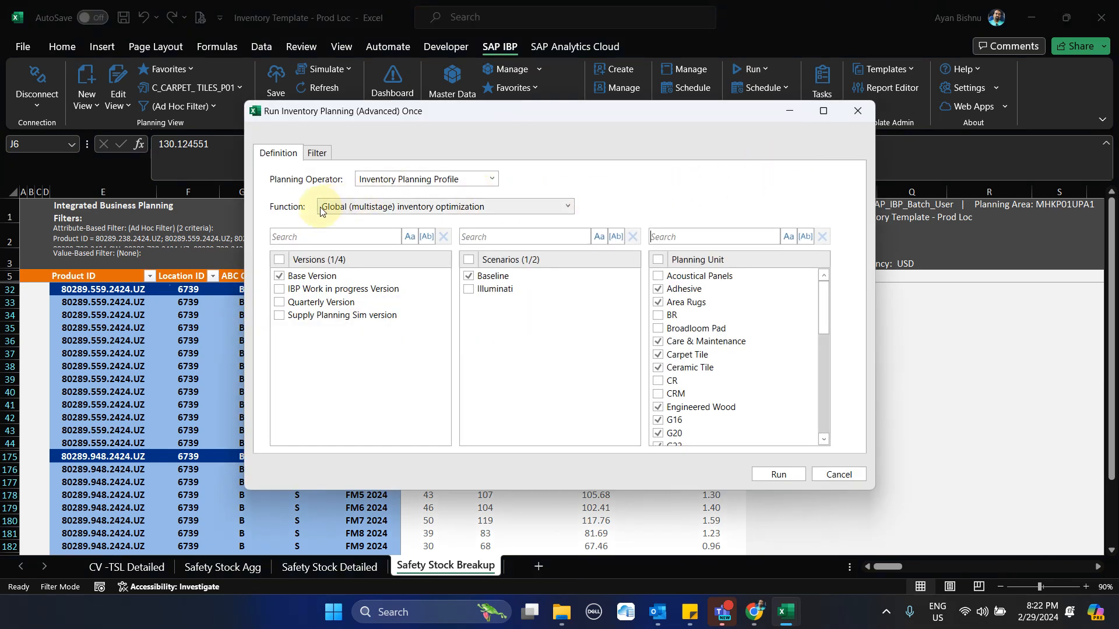
left_click(560, 215)
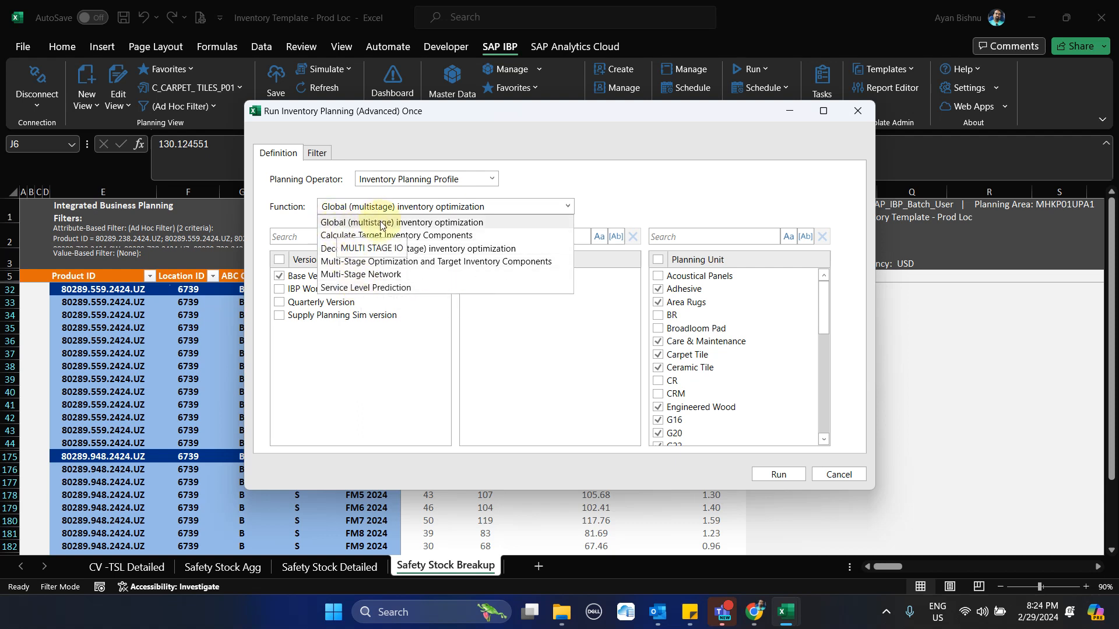
left_click(425, 223)
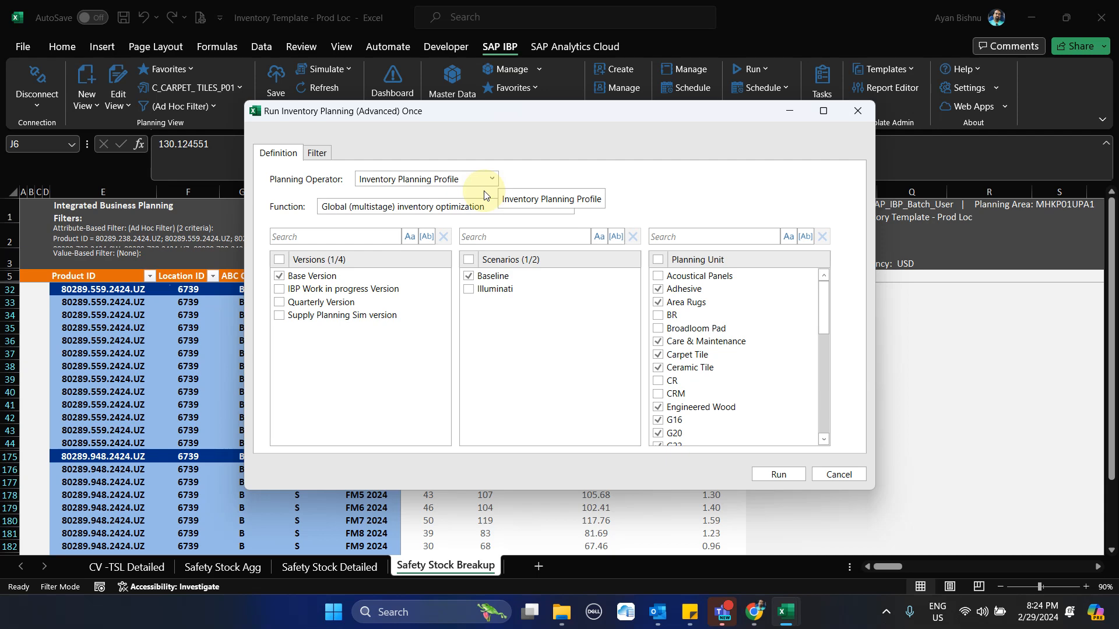
Check the inventory profile in the browser, and choose Inventory Planning Profile as the run's planning operator in Excel
left_click(755, 615)
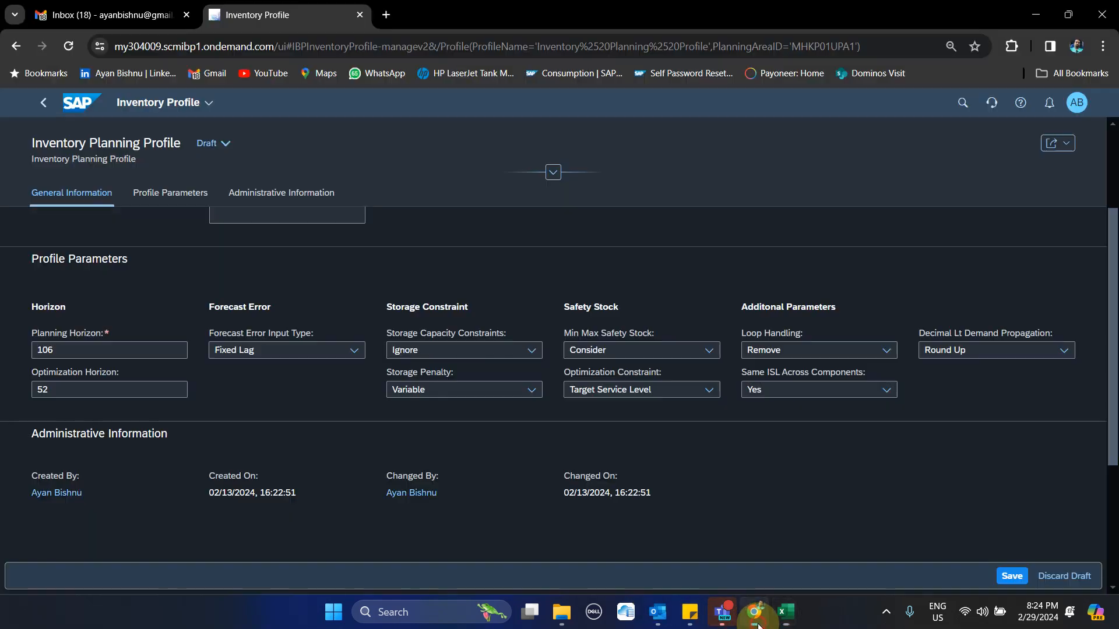
scroll(265, 283, "up", 3)
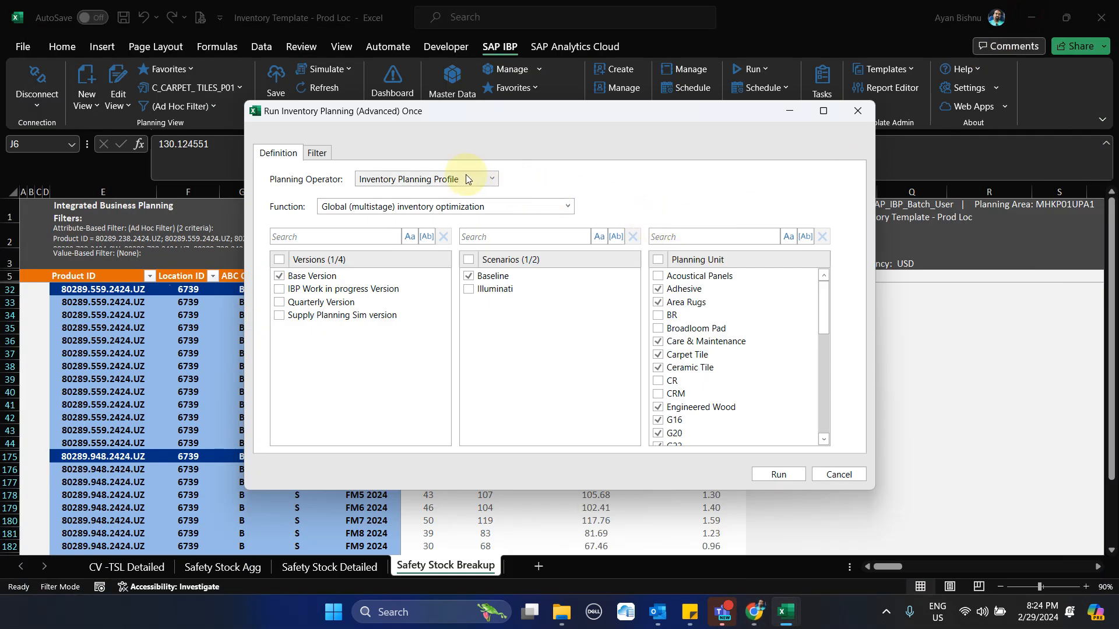
left_click(465, 179)
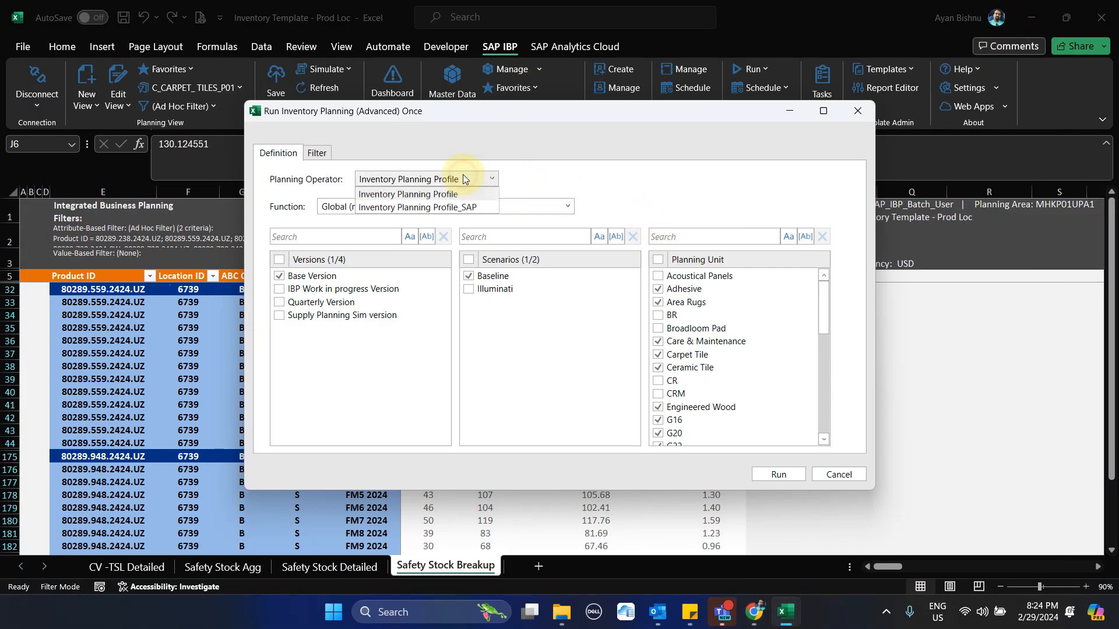
left_click(446, 195)
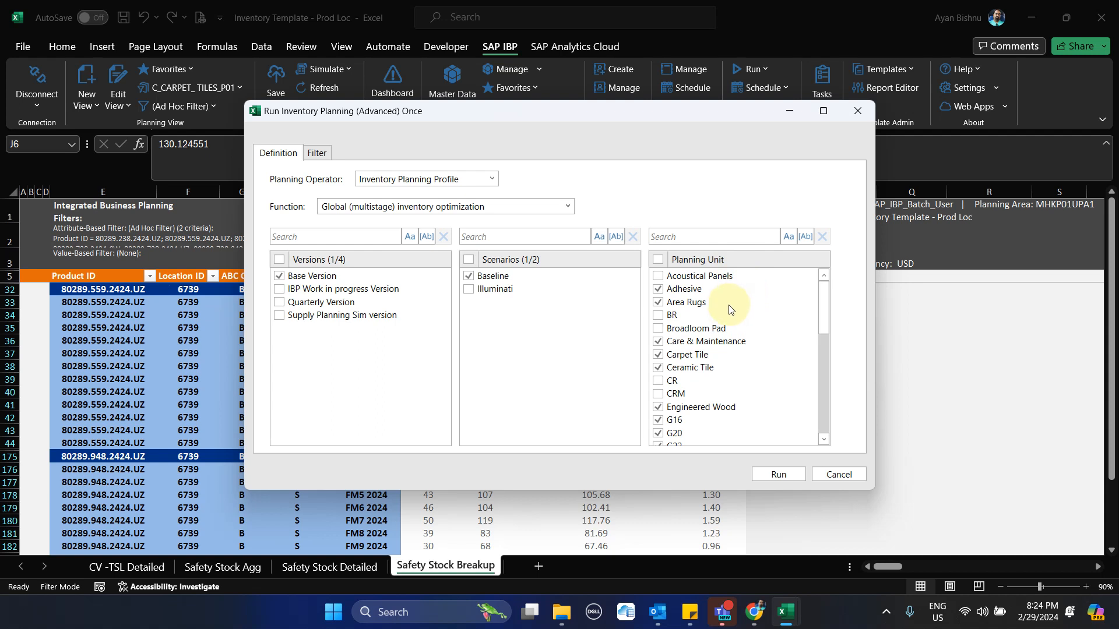
Limit the planning units to Carpet Tile, run the inventory planning job and close its information message
left_click(658, 262)
left_click(657, 262)
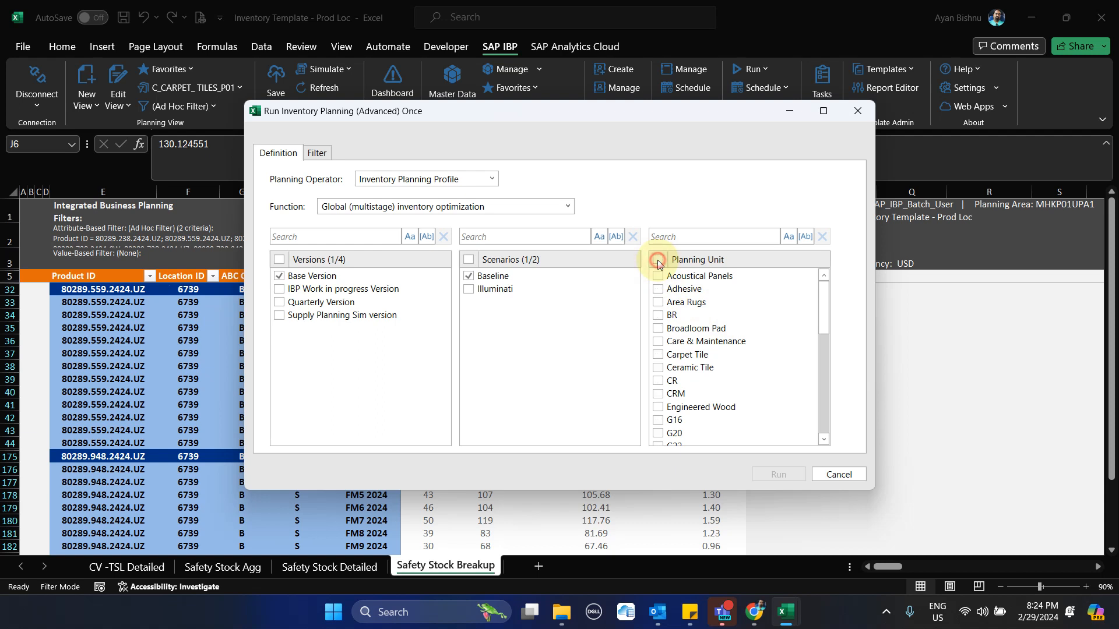
left_click(658, 354)
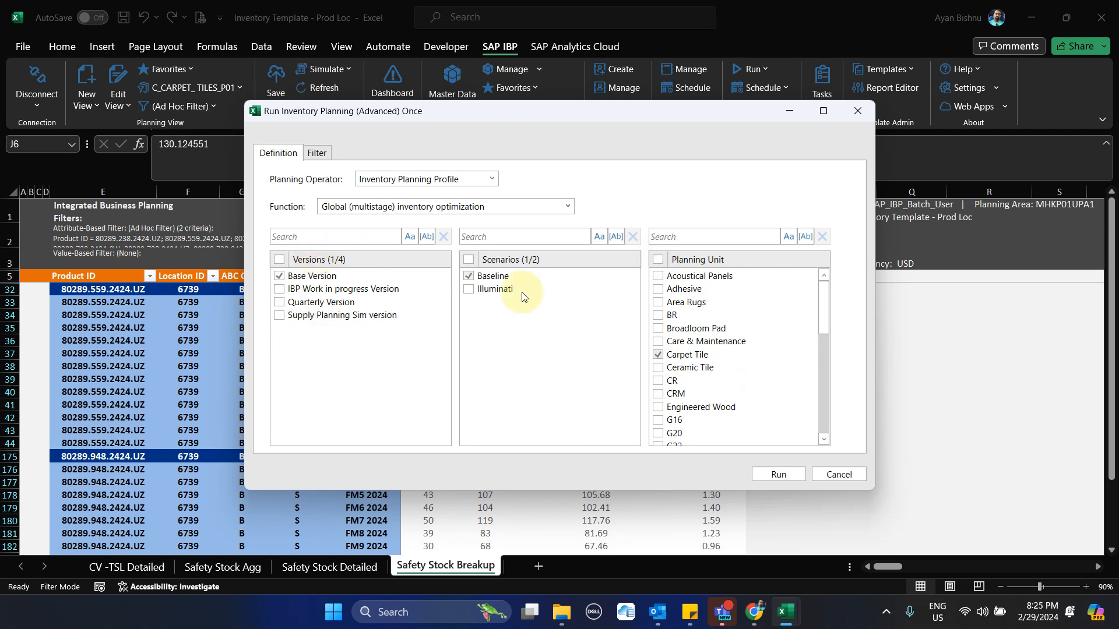
left_click(784, 479)
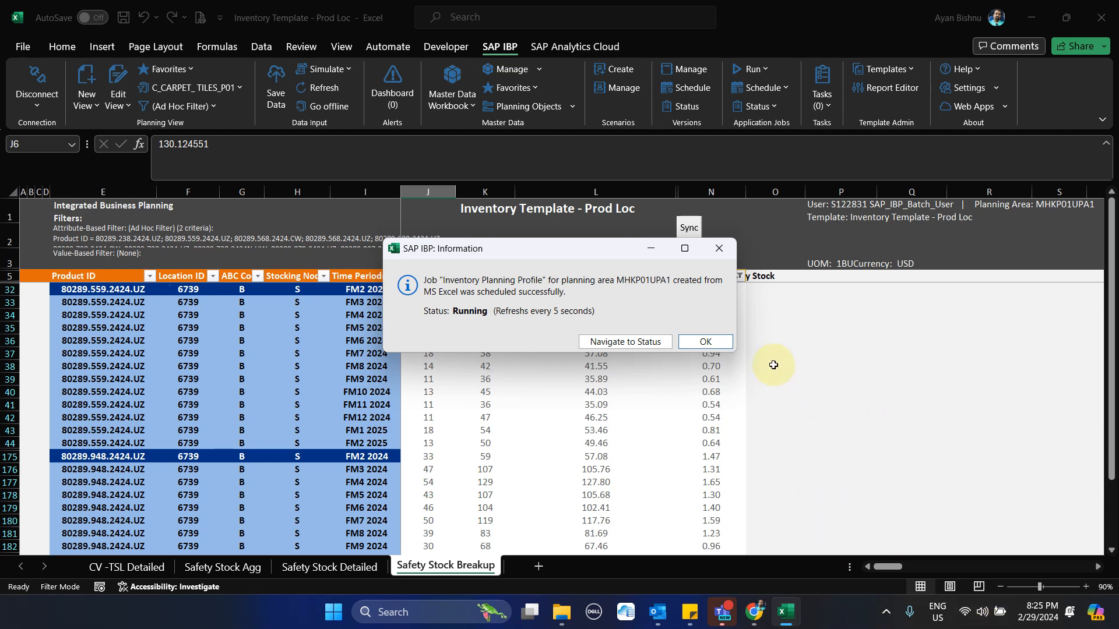
left_click(709, 343)
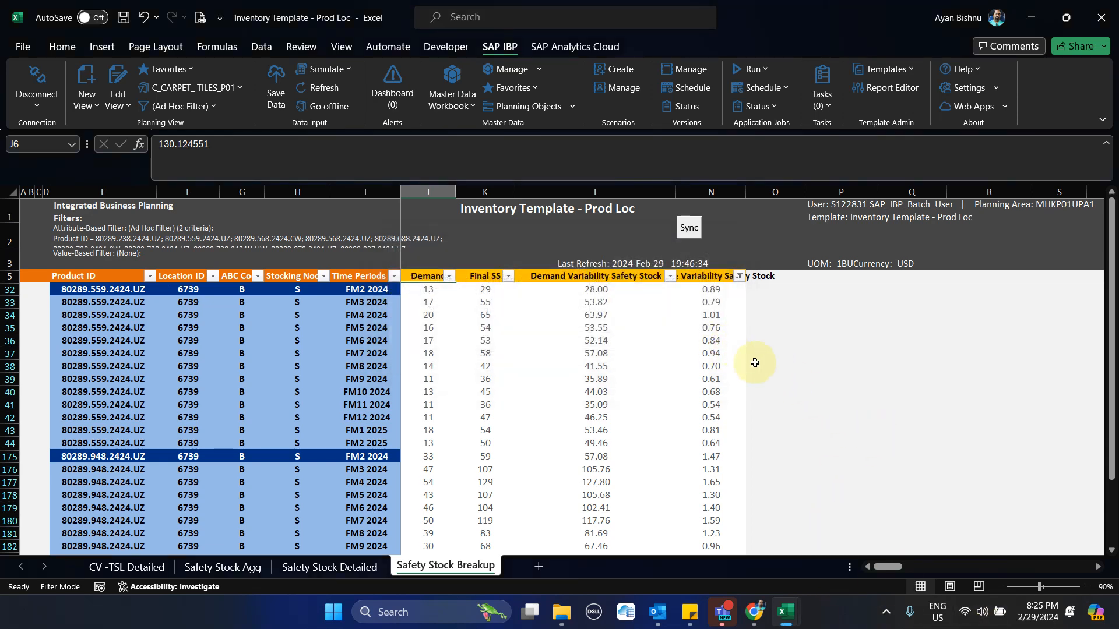
Open the Safety Stock Detailed sheet and examine its key figure headings from Demand onward, including the Proposed SS filter
left_click(339, 569)
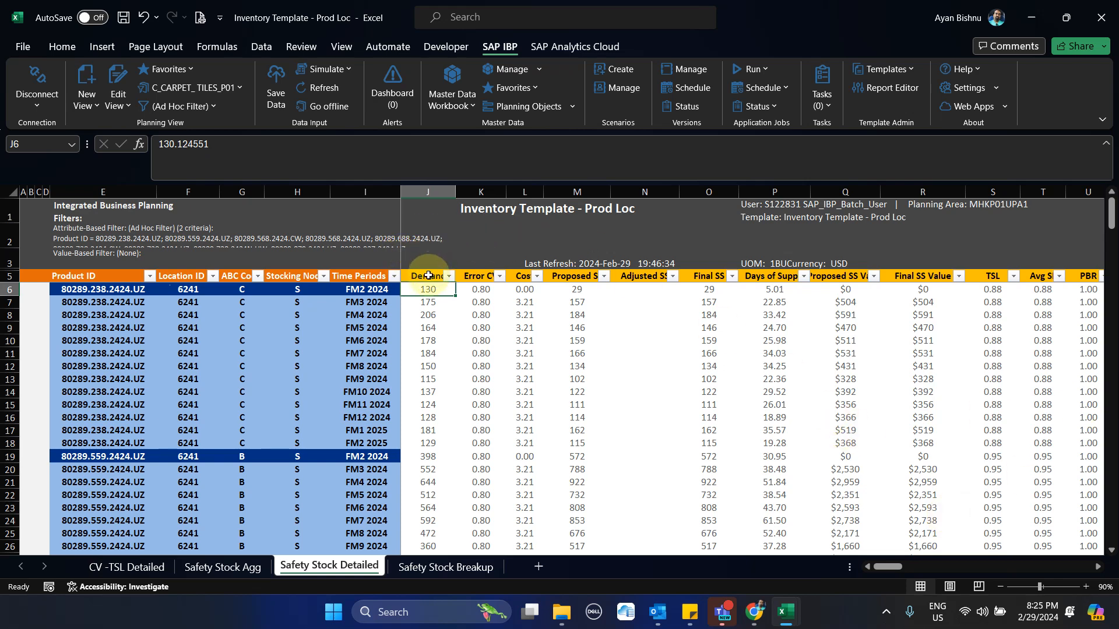
left_click_drag(428, 275, 1087, 282)
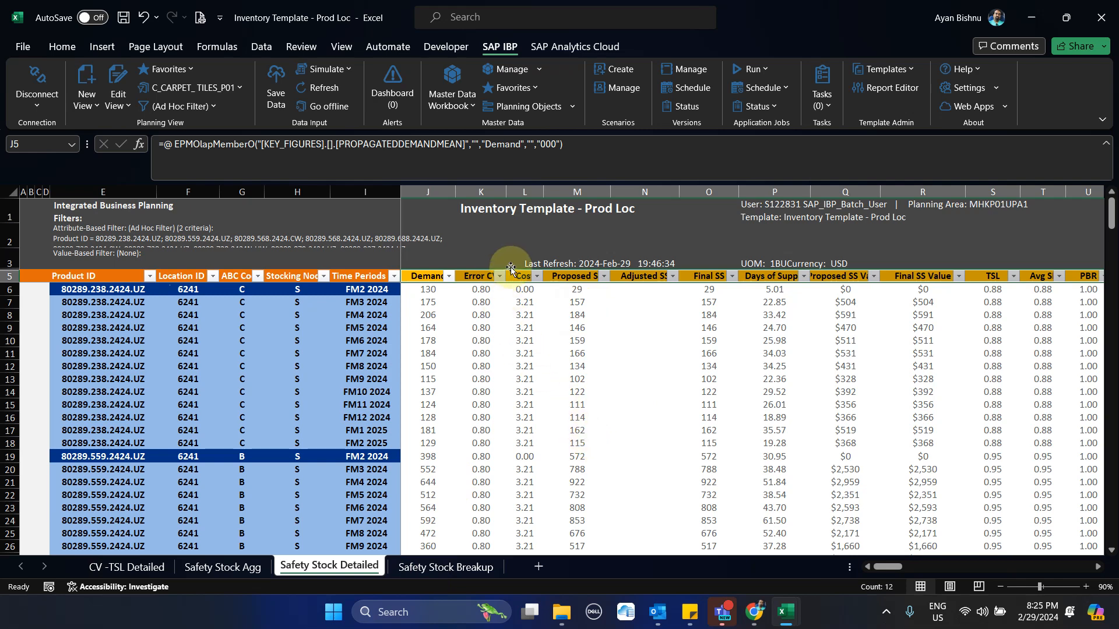
left_click(603, 276)
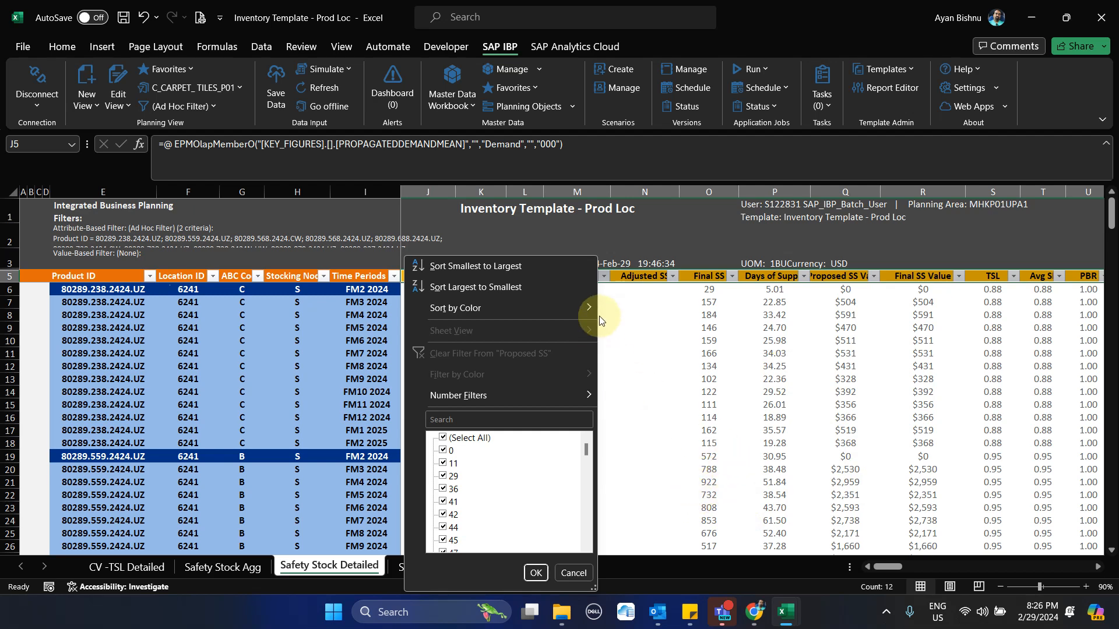
left_click(628, 309)
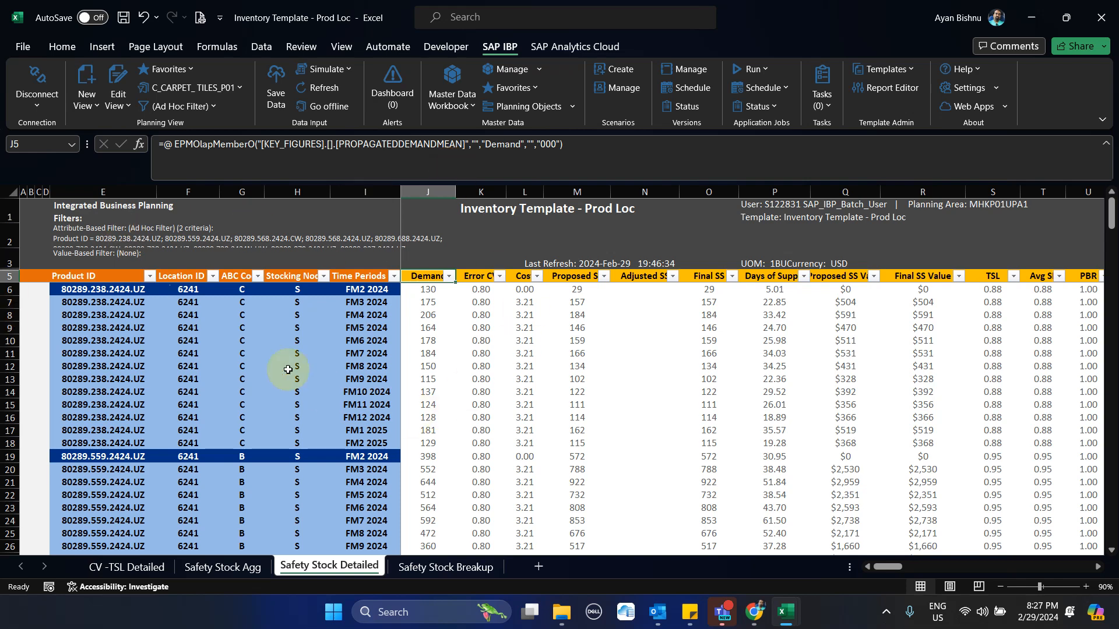
Examine the product ID, location ID and demand of the first record in the Safety Stock Detailed sheet
left_click(114, 288)
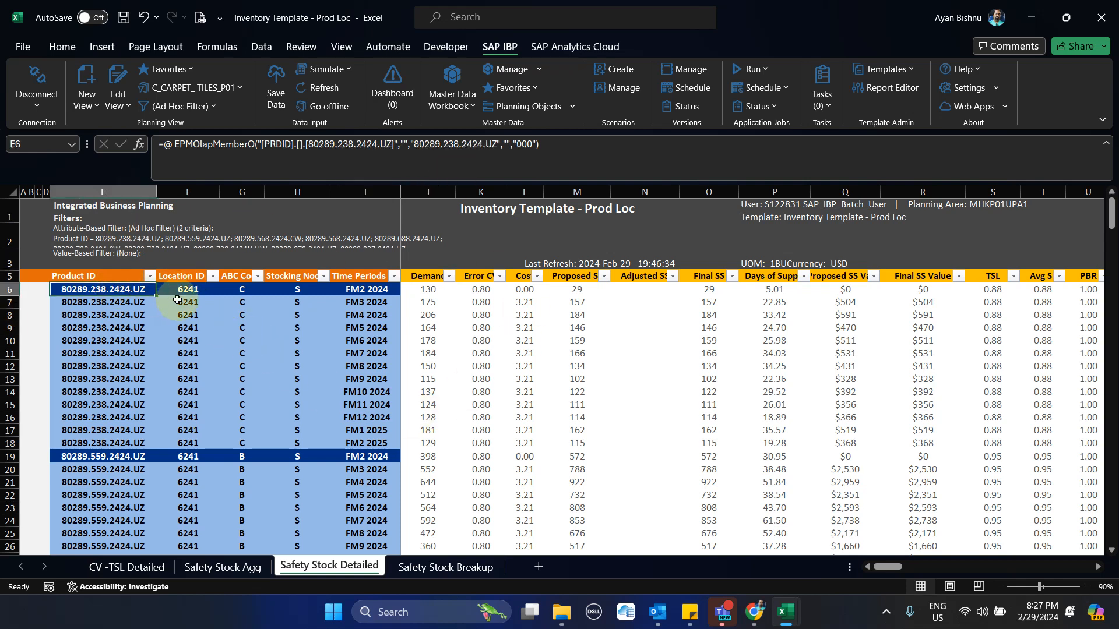
left_click(177, 300)
left_click(178, 290)
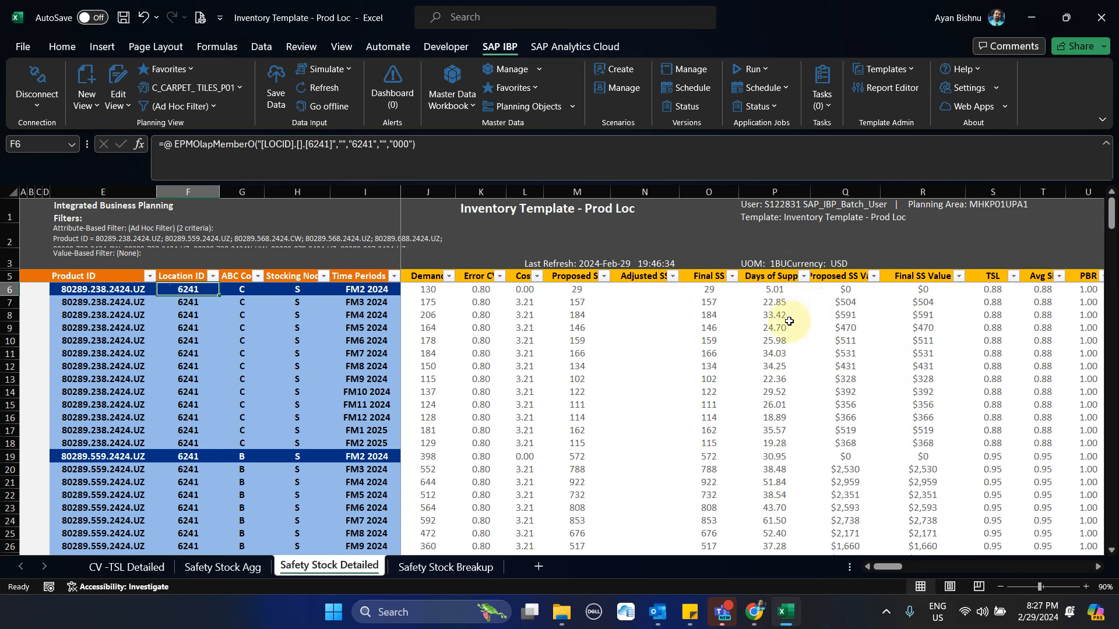
left_click(438, 278)
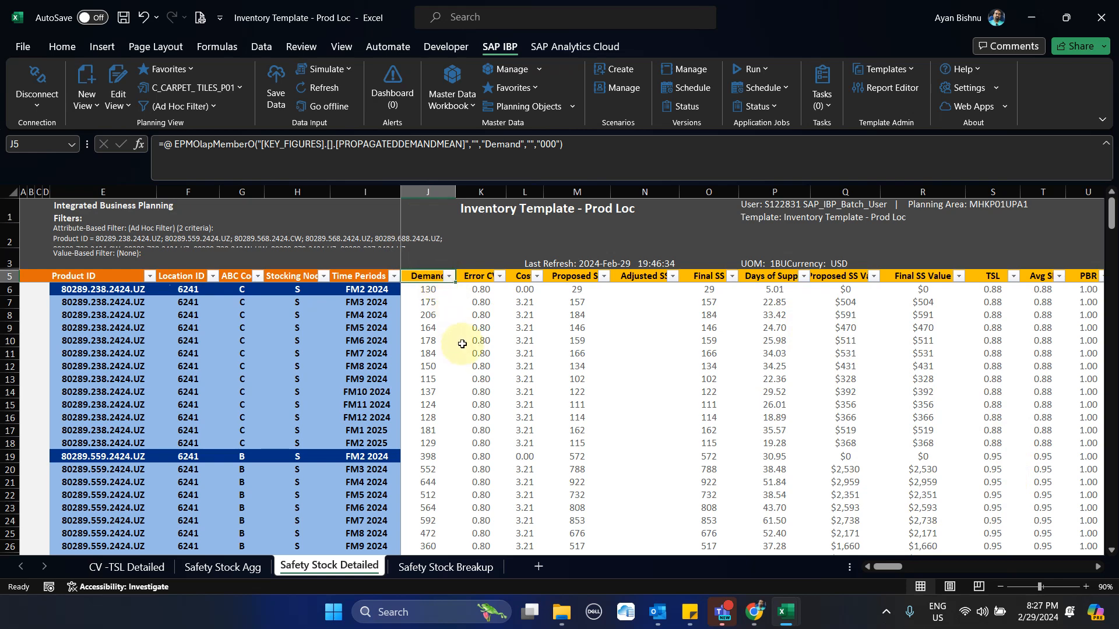
left_click(433, 289)
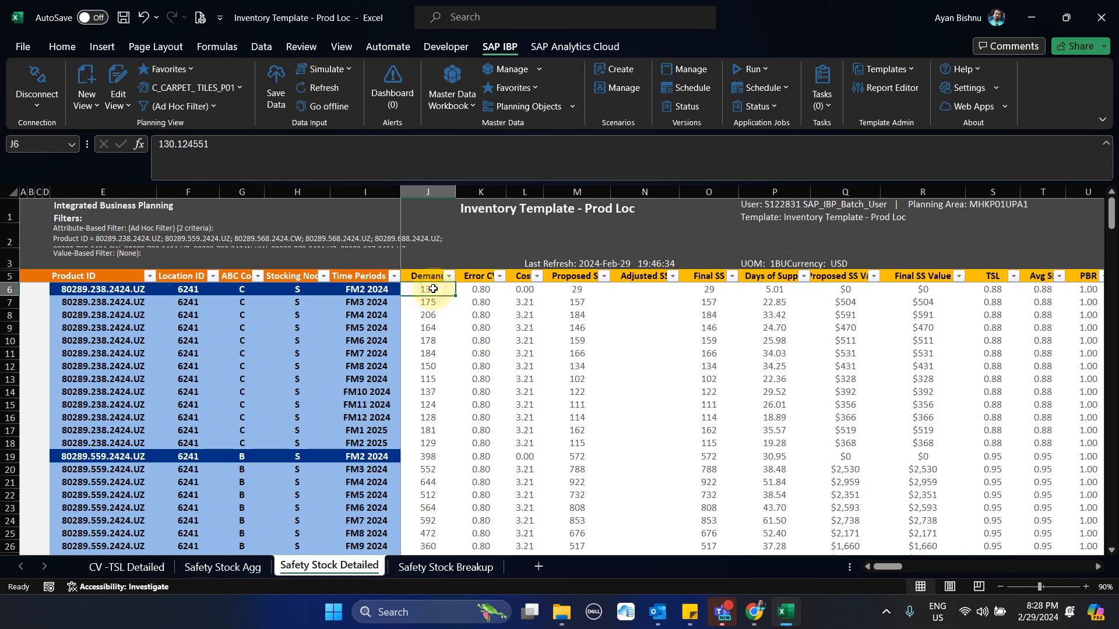
left_click(423, 278)
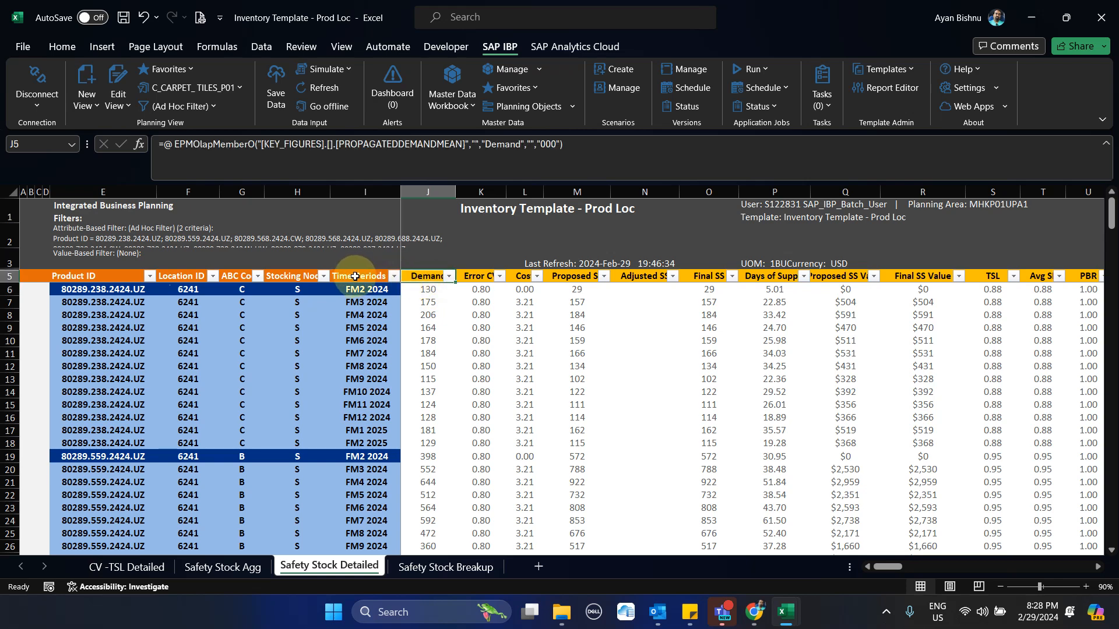
left_click(95, 287)
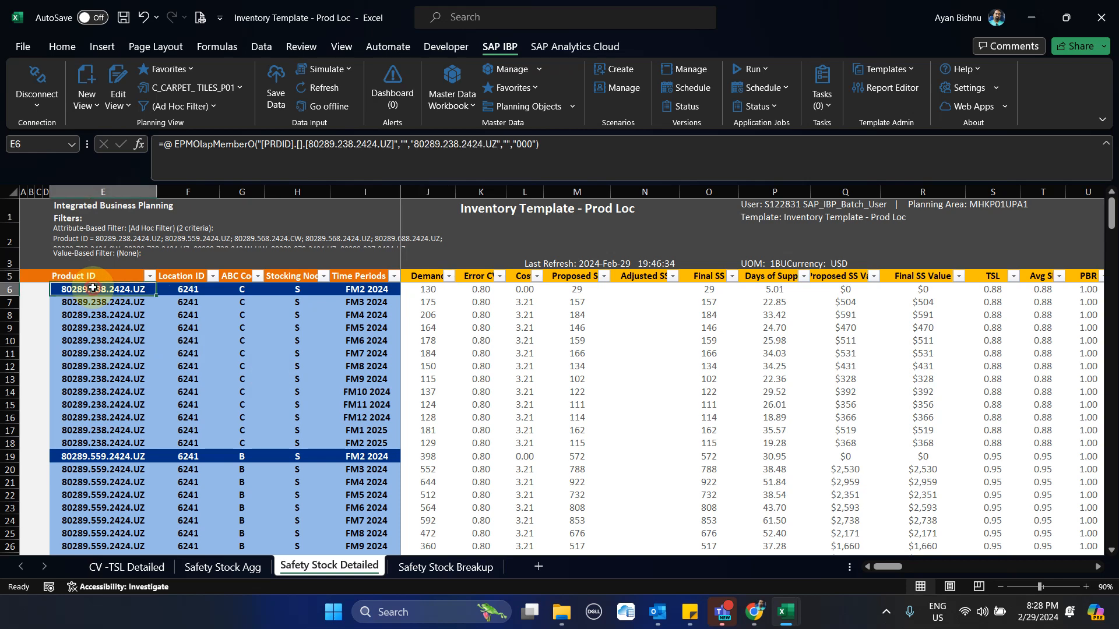
left_click(177, 292)
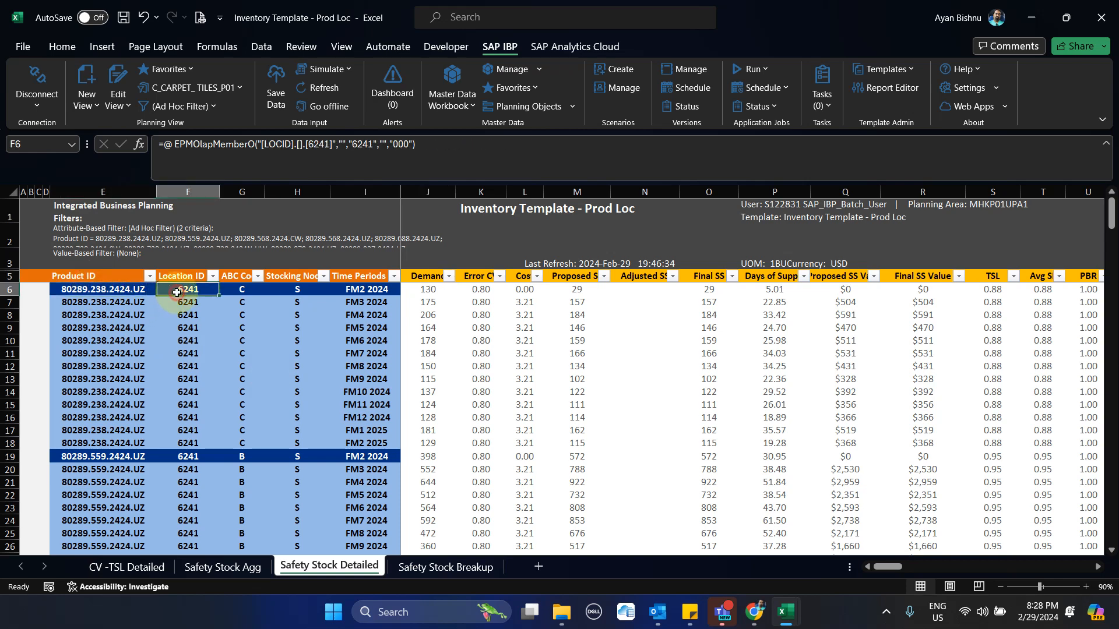
Examine the first record's demand, then the demand, Error CV and Proposed SS for FM3 2024, and the Final SS heading
left_click(426, 288)
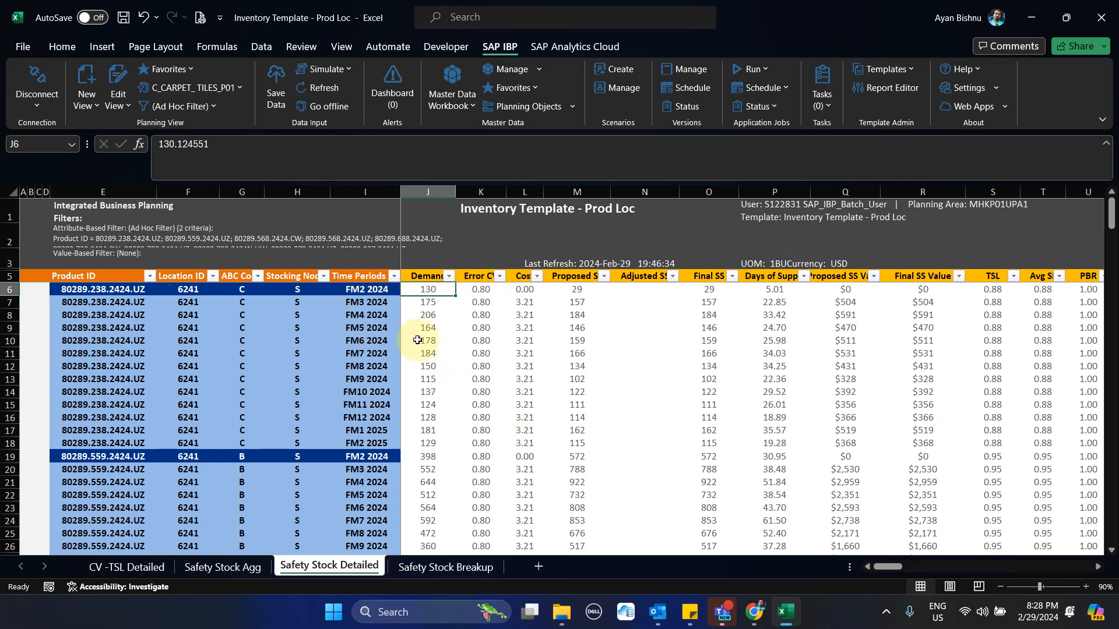
left_click(355, 304)
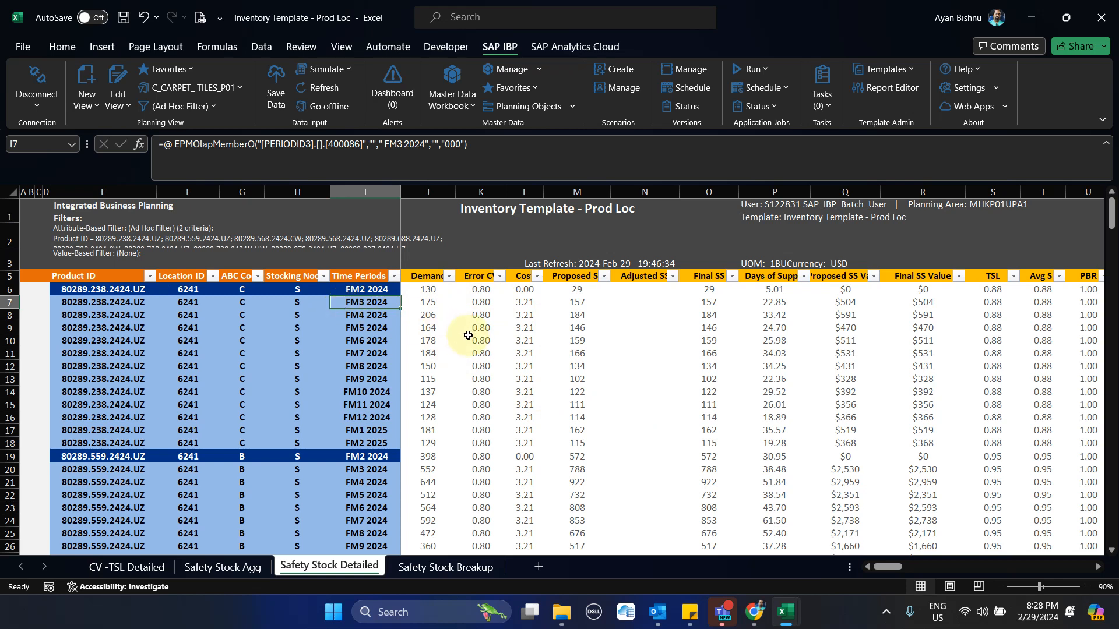
left_click(426, 301)
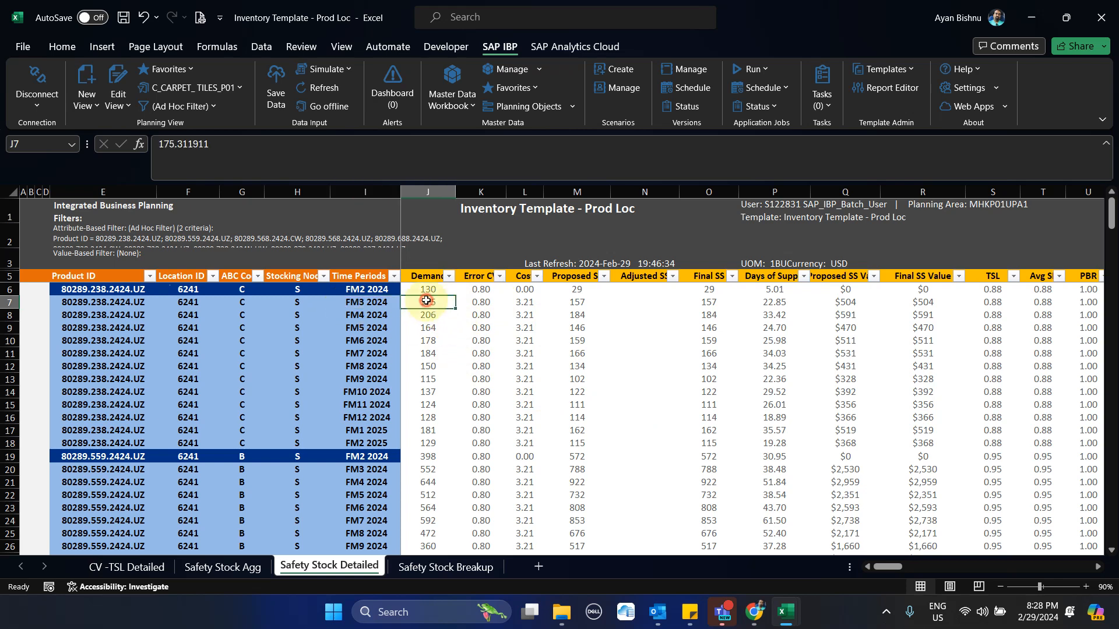
left_click(479, 306)
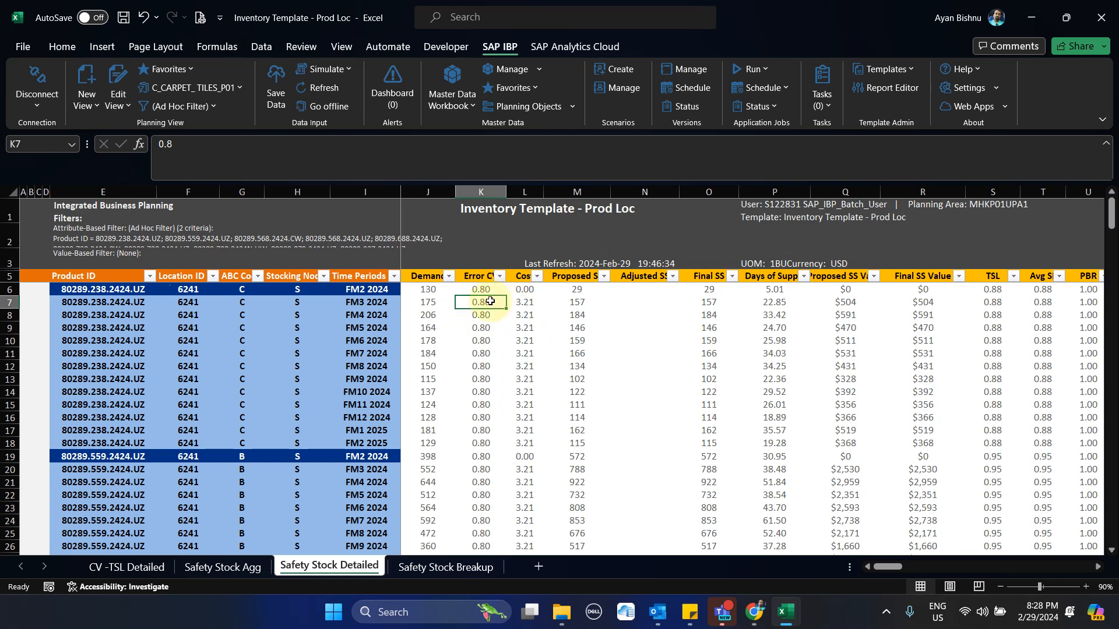
left_click(574, 304)
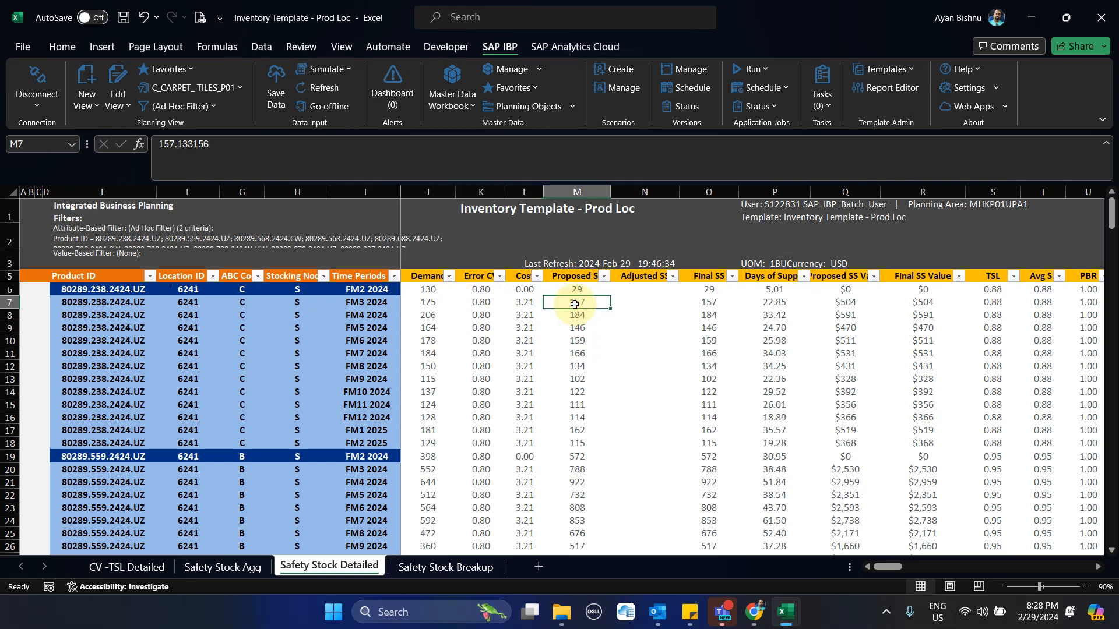
mouse_move(574, 304)
left_mouse_down()
mouse_move(580, 320)
mouse_move(579, 302)
left_mouse_up()
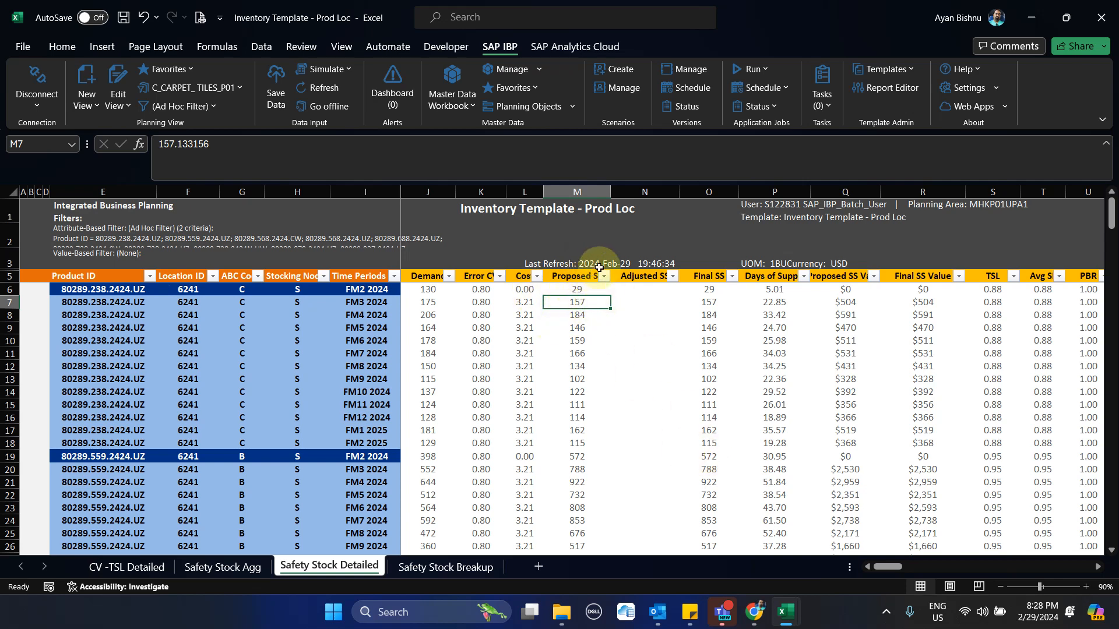
left_click(711, 278)
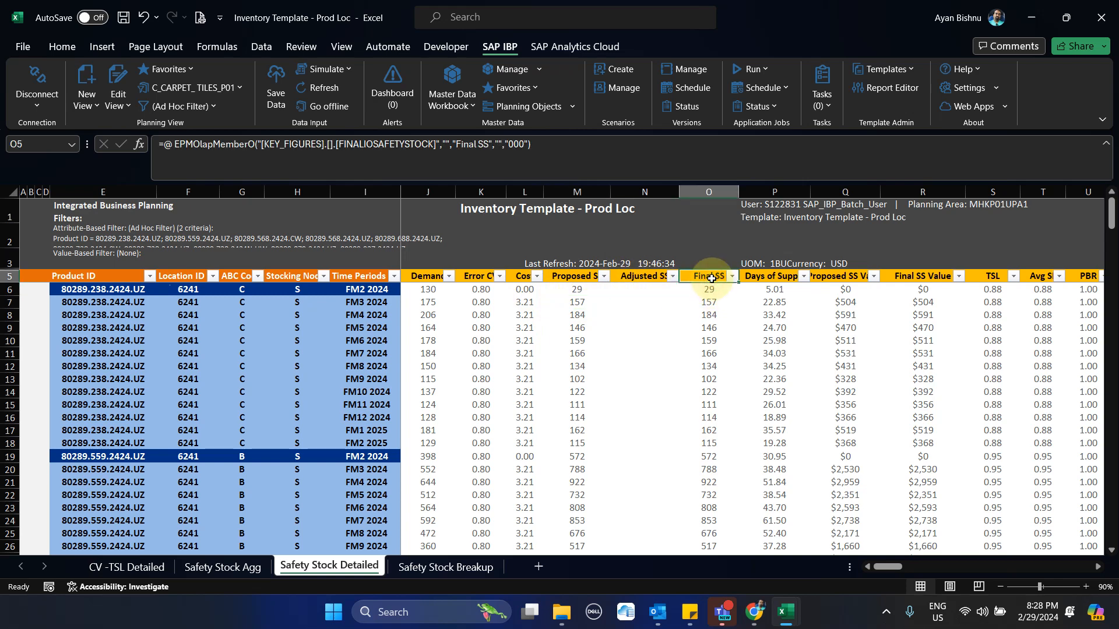
Set Adjusted SS to 200 for product 80289.238.2424.UZ at location 6241 in FM3 2024, save the data and check its Final SS
left_click(643, 306)
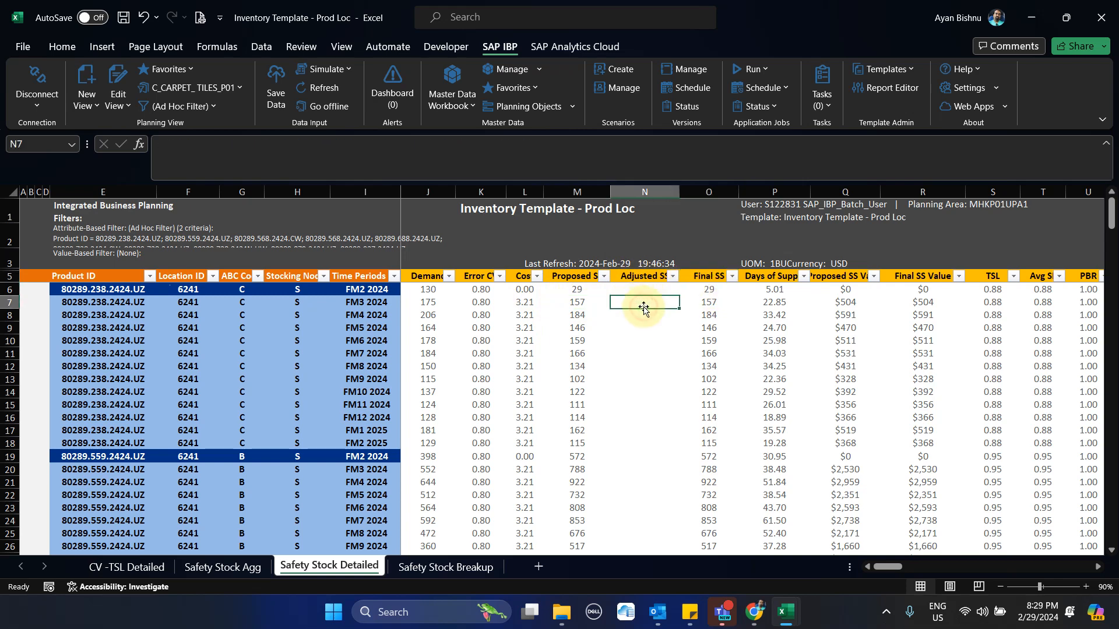
left_click_drag(648, 326, 667, 470)
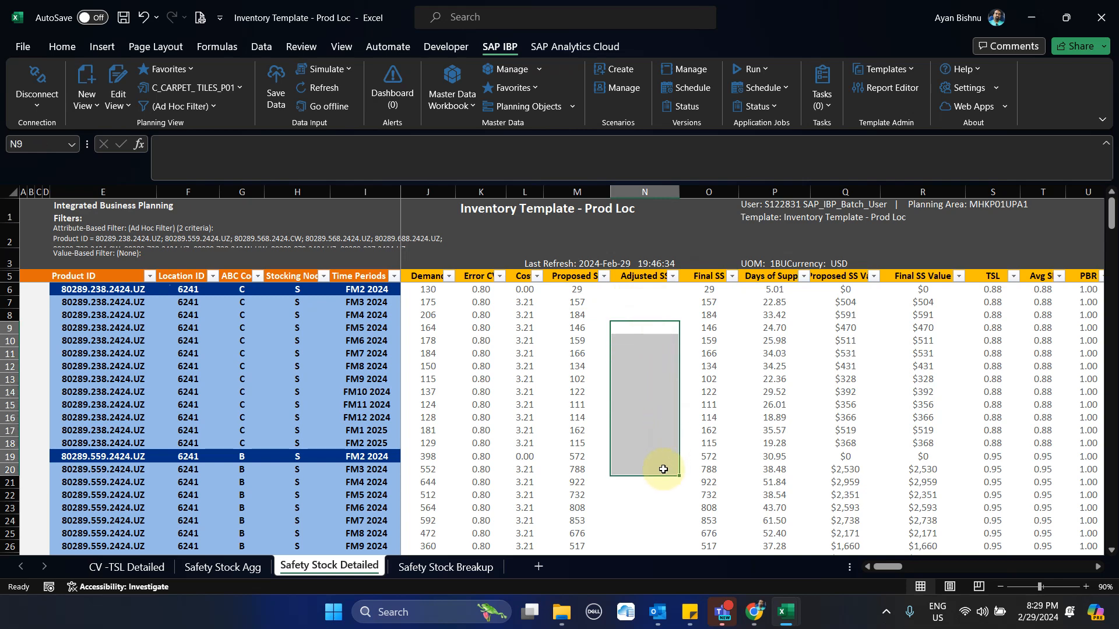
left_click(632, 306)
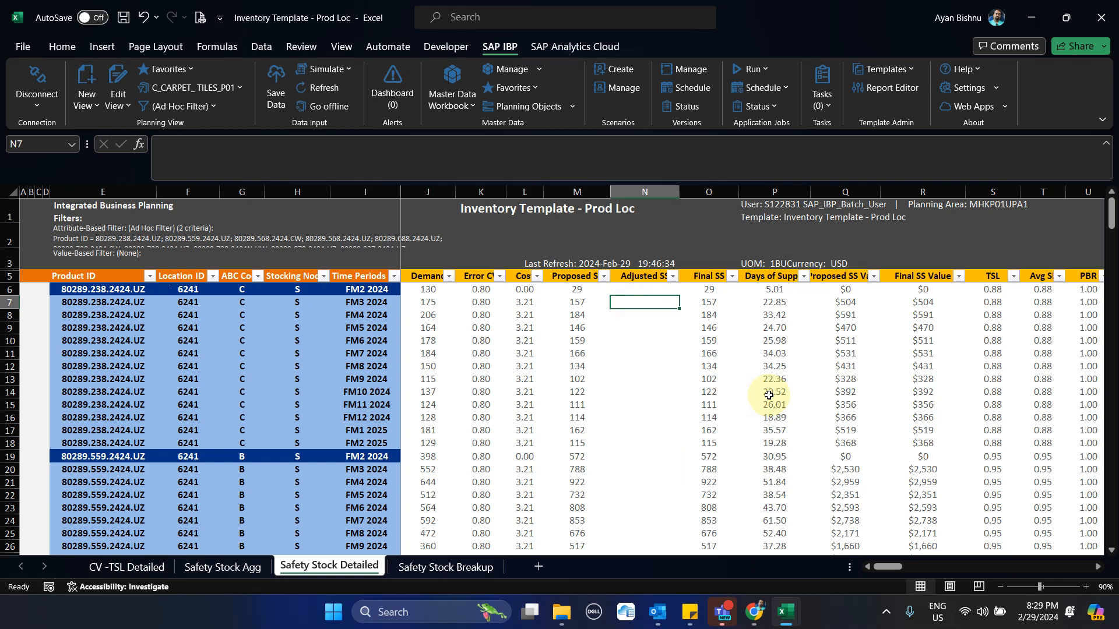
type("200")
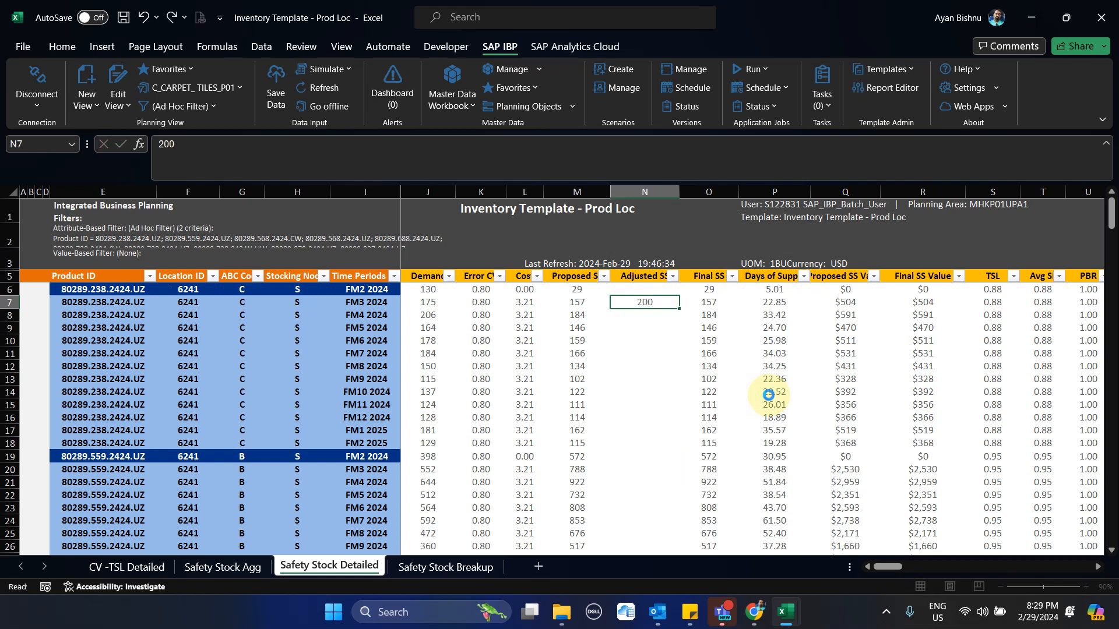
key("Return")
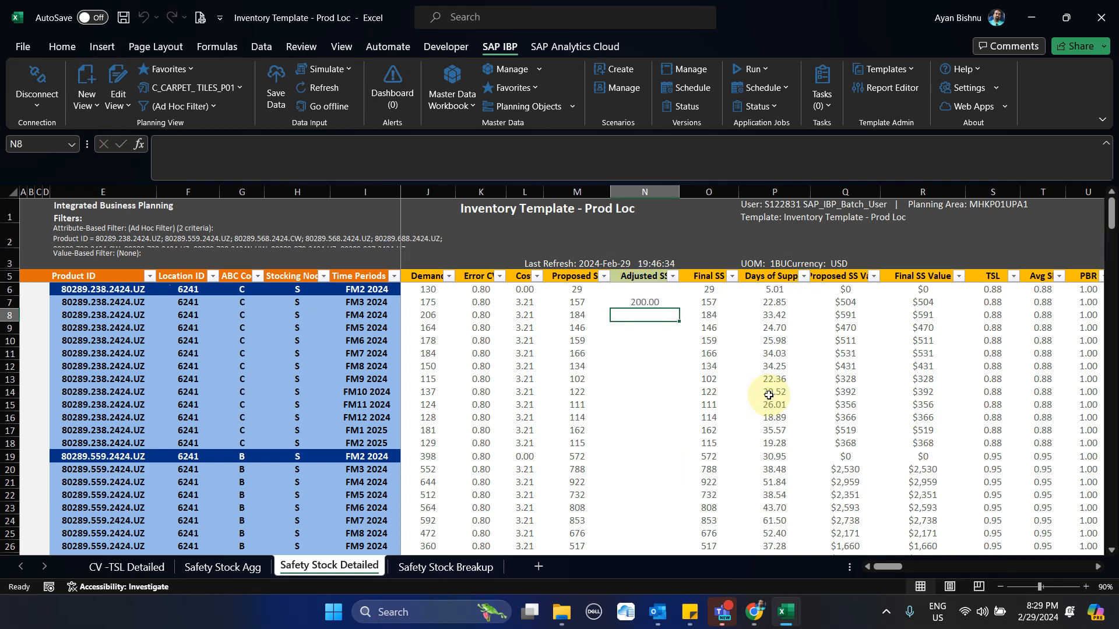
left_click(276, 87)
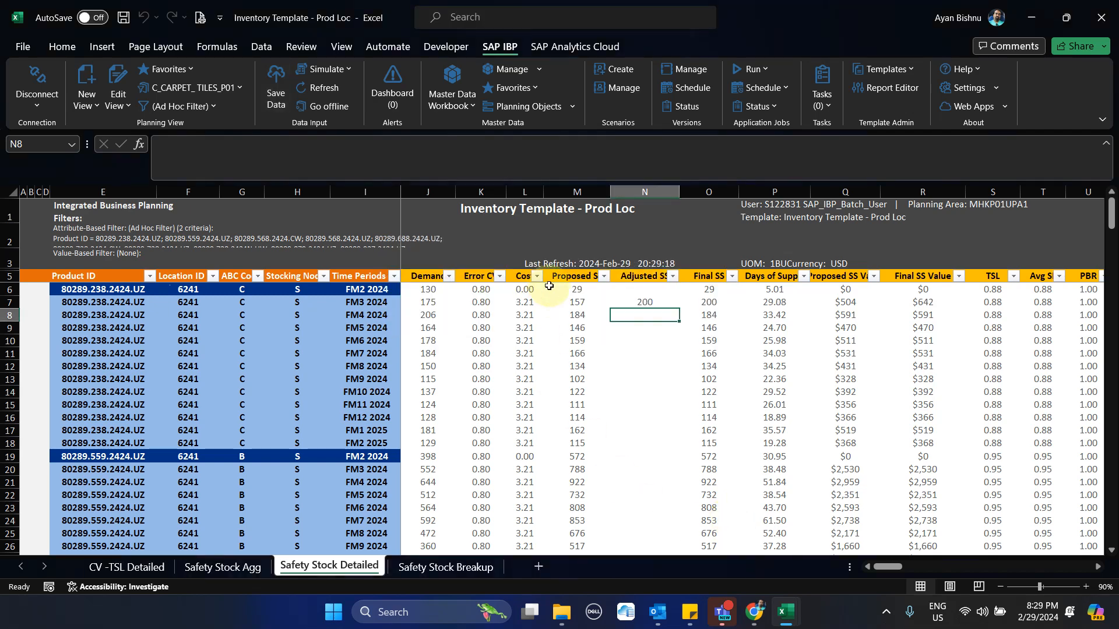
left_click(712, 304)
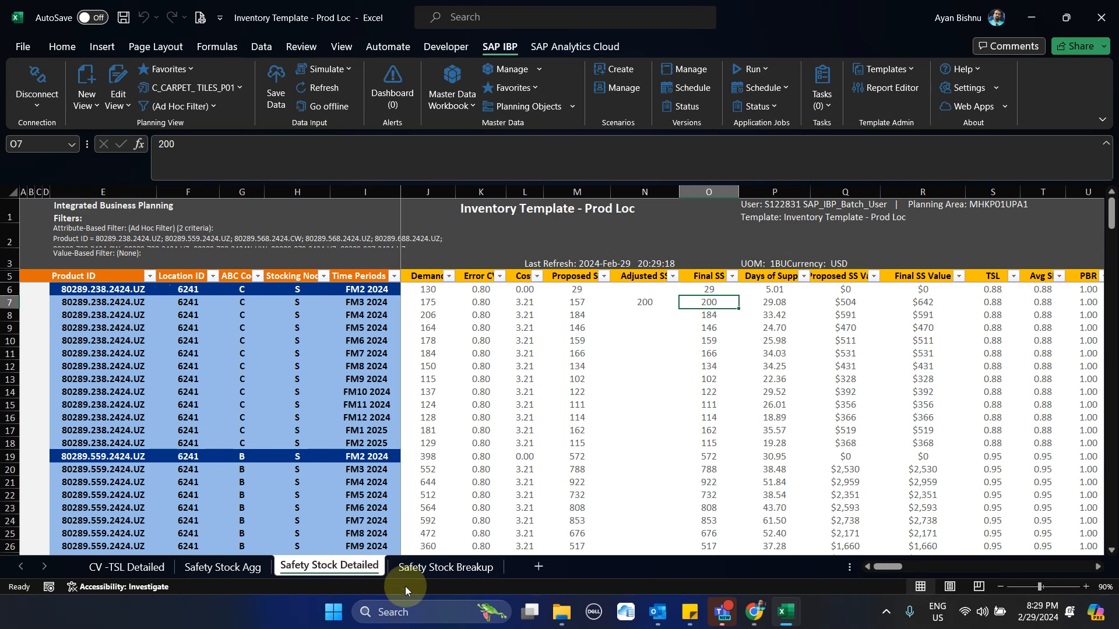
Examine the Error CV, Proposed SS, unit cost and Final SS that feed the FM3 2024 record's safety stock values
mouse_move(569, 611)
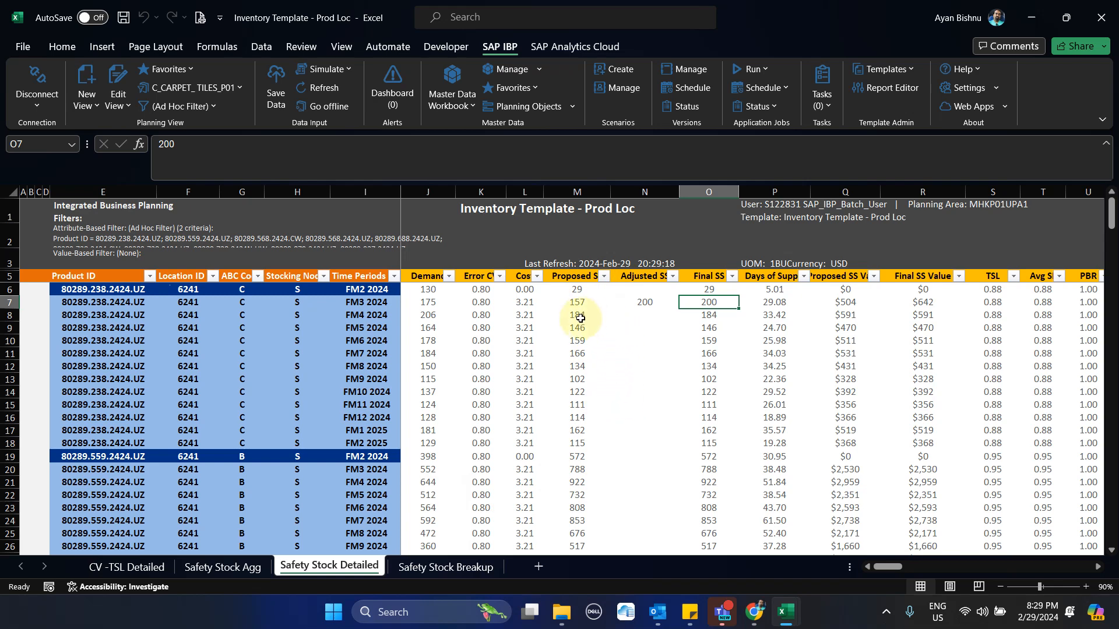
left_click(479, 303)
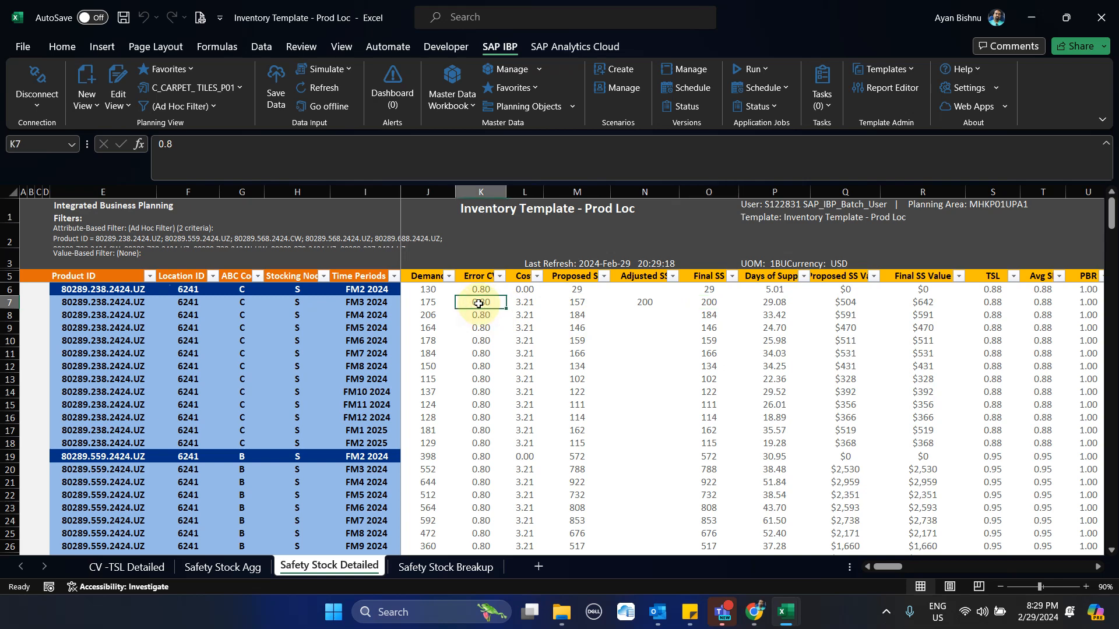
left_click(578, 301)
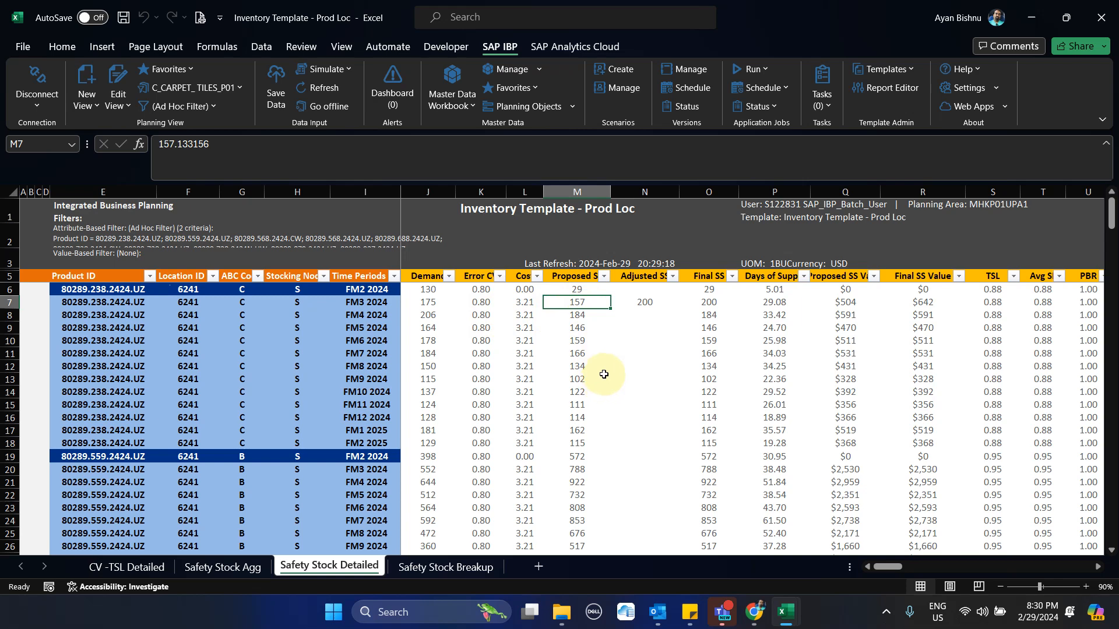
left_click(518, 275)
left_click_drag(519, 275, 535, 330)
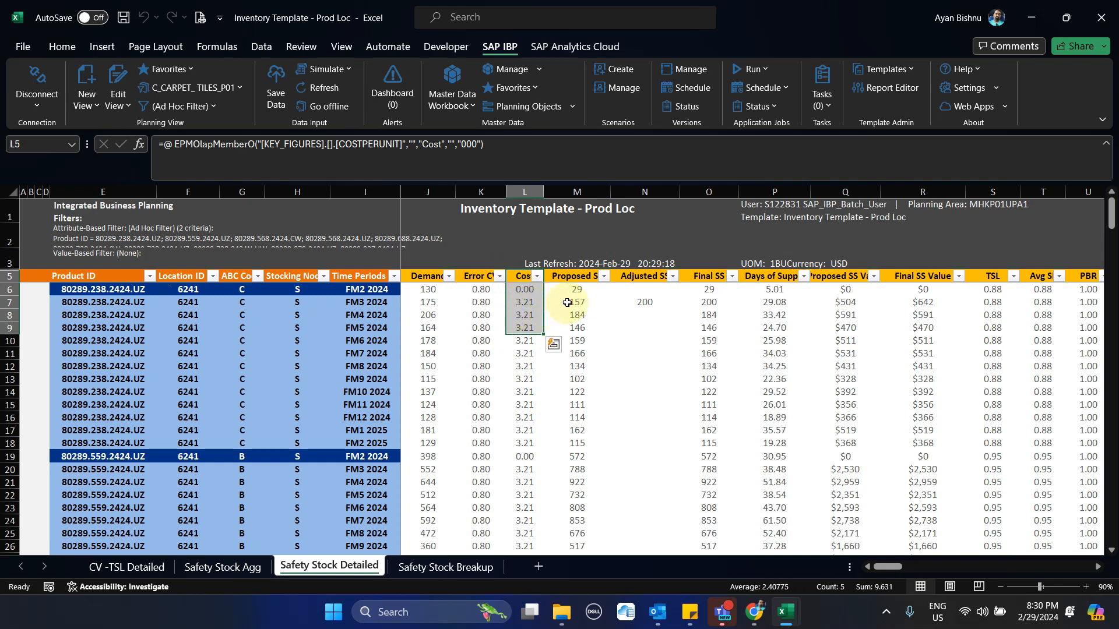
left_click(568, 301)
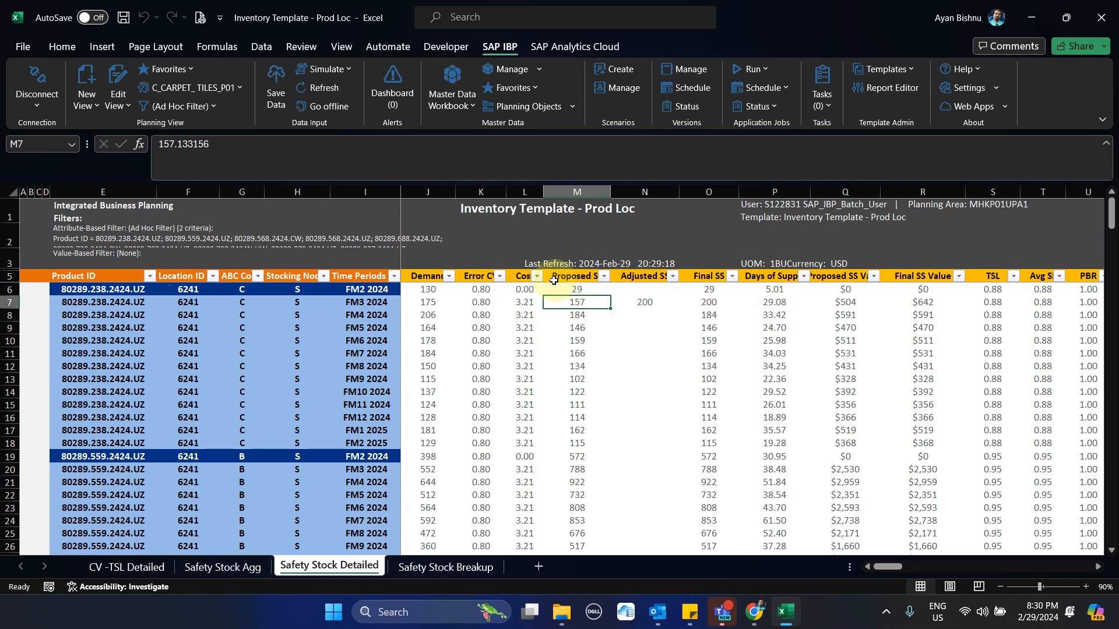
left_click(517, 302)
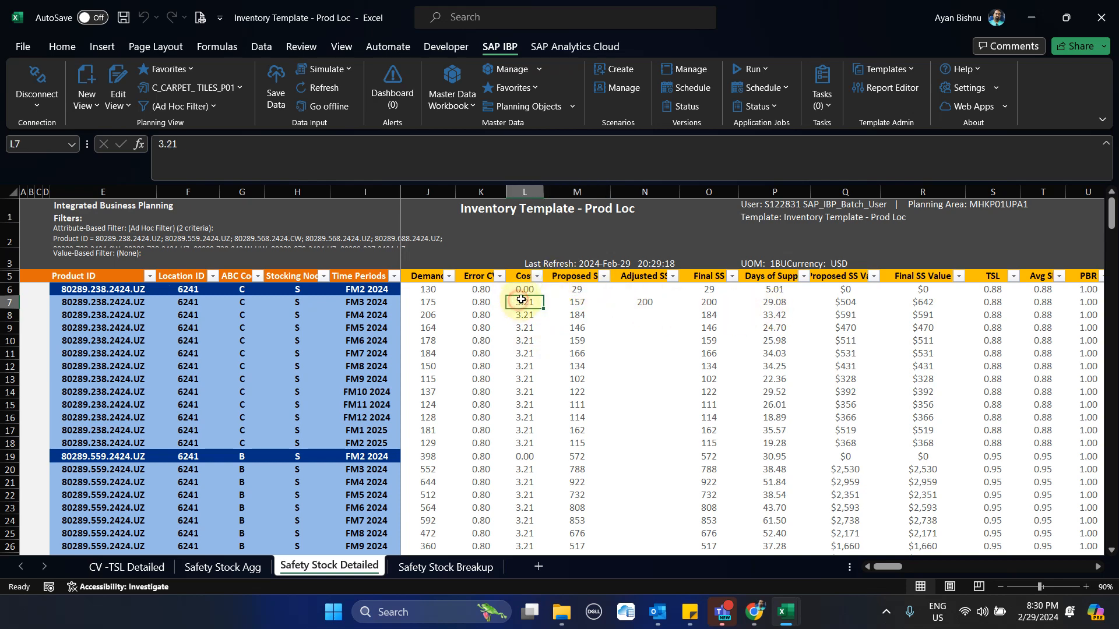
left_click(708, 299)
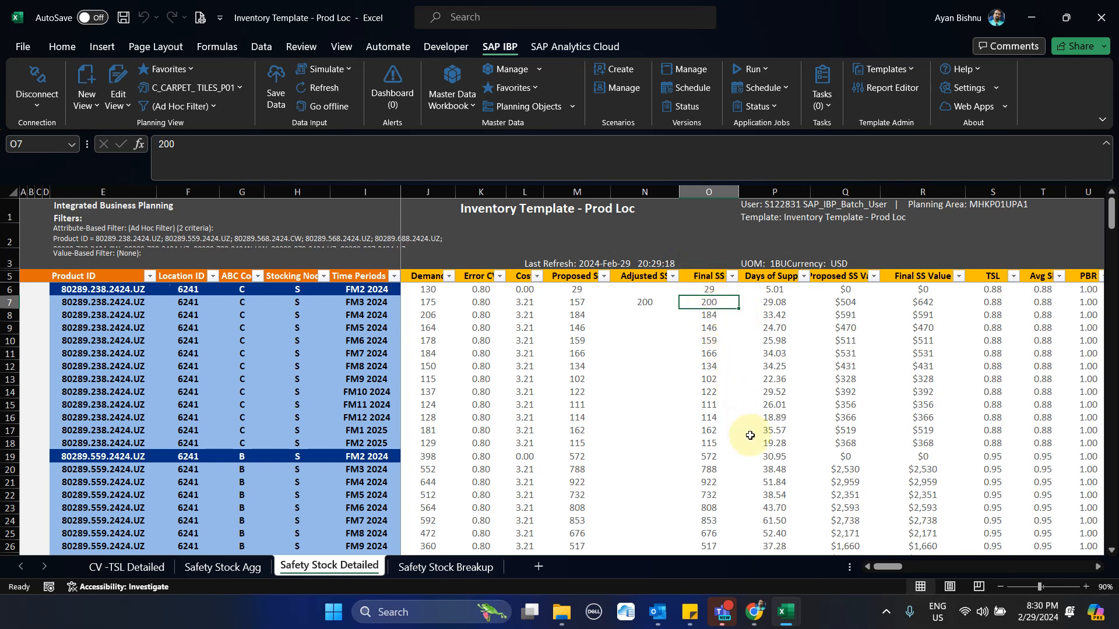
Compare Days of Supply for FM3 2024 with its Final SS and the demand from FM4 to FM6 2024
left_click(760, 276)
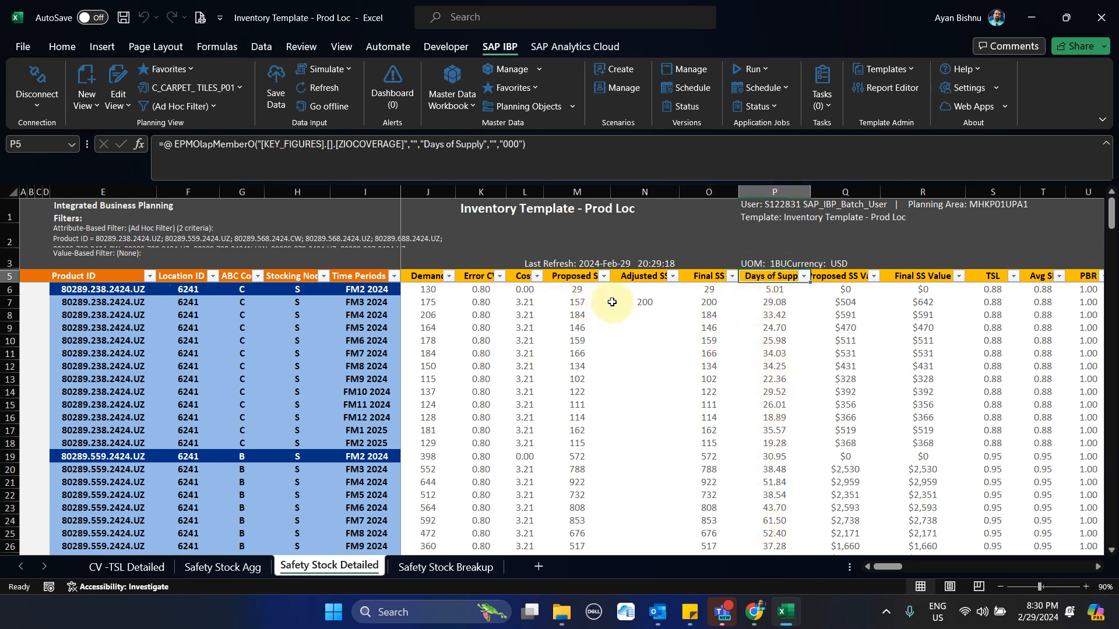
left_click(702, 302)
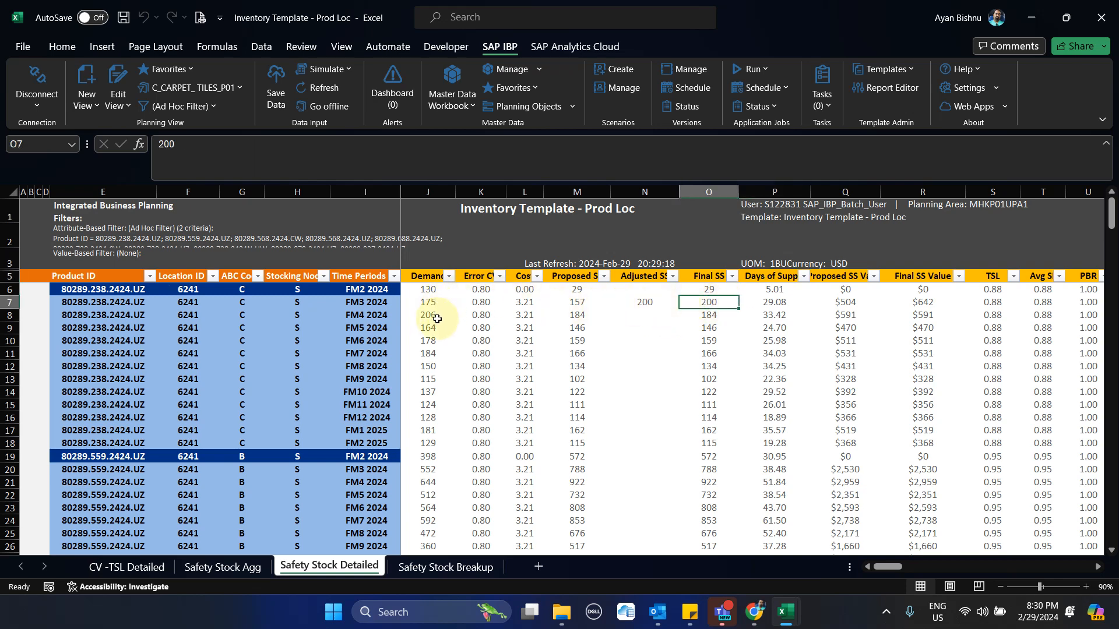
left_click_drag(429, 311, 440, 346)
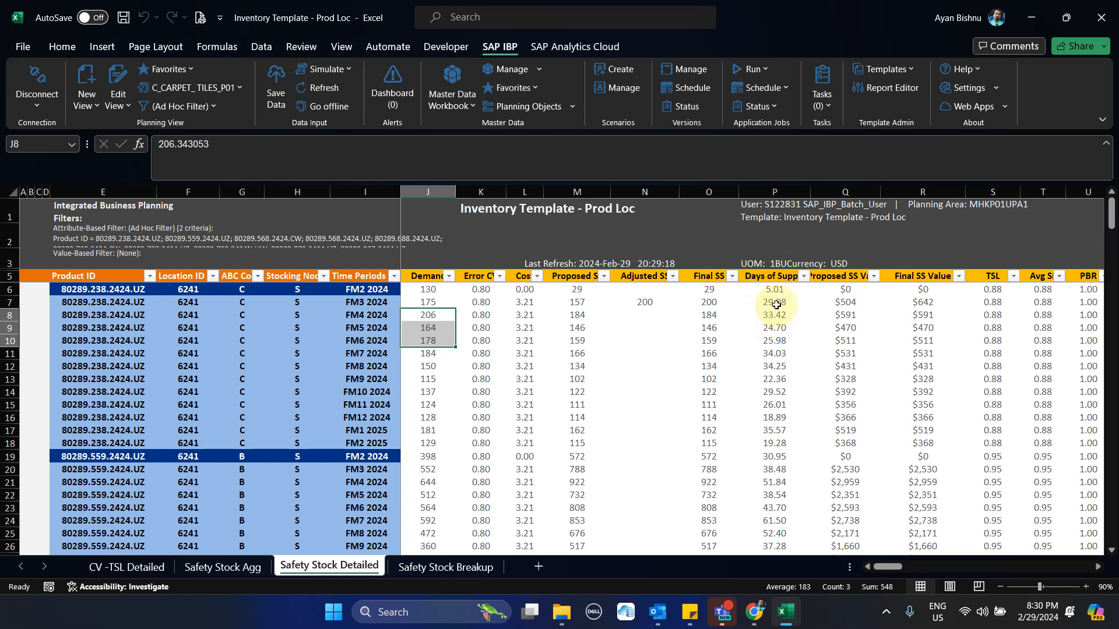
left_click(776, 303)
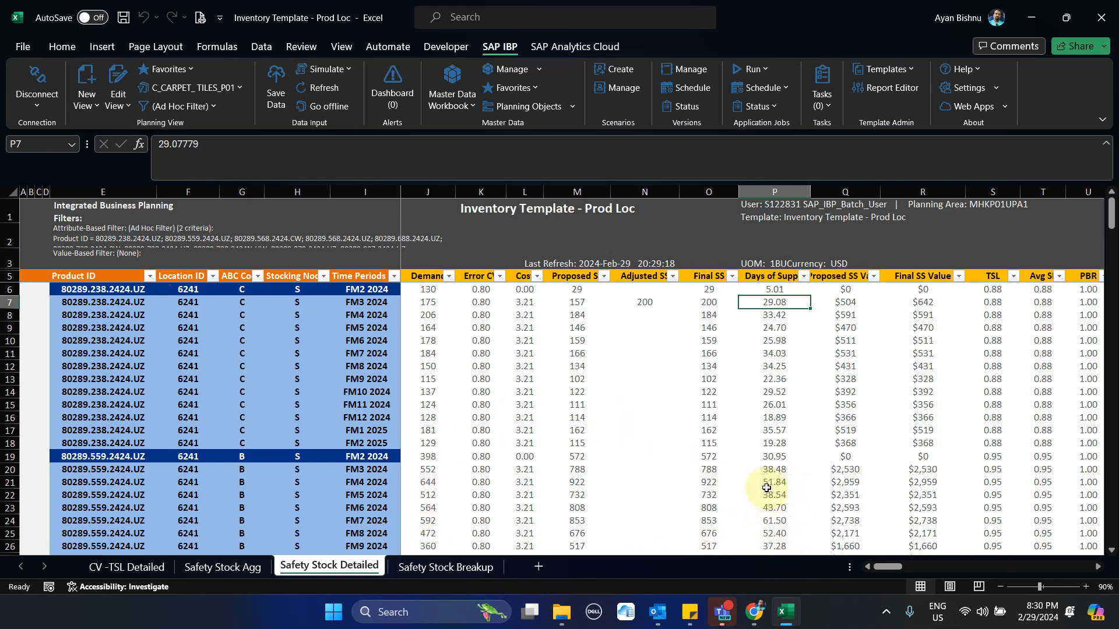
left_click(762, 279)
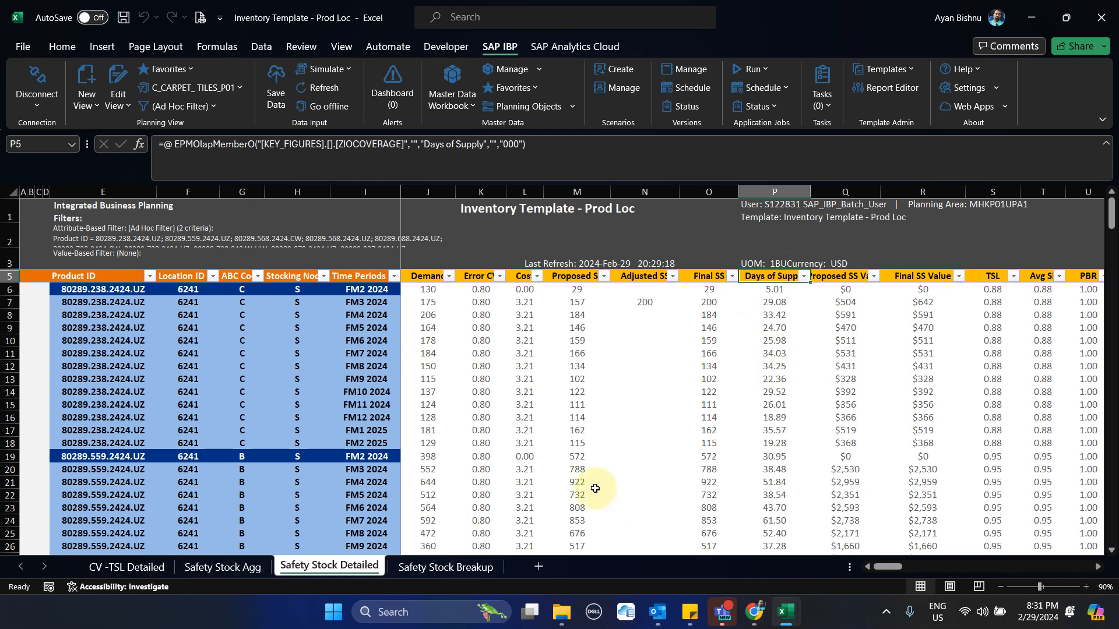
Review the cost, Proposed SS, Days of Supply and Proposed SS Value cells, followed by the TSL, average service level and PBR columns
left_click(528, 314)
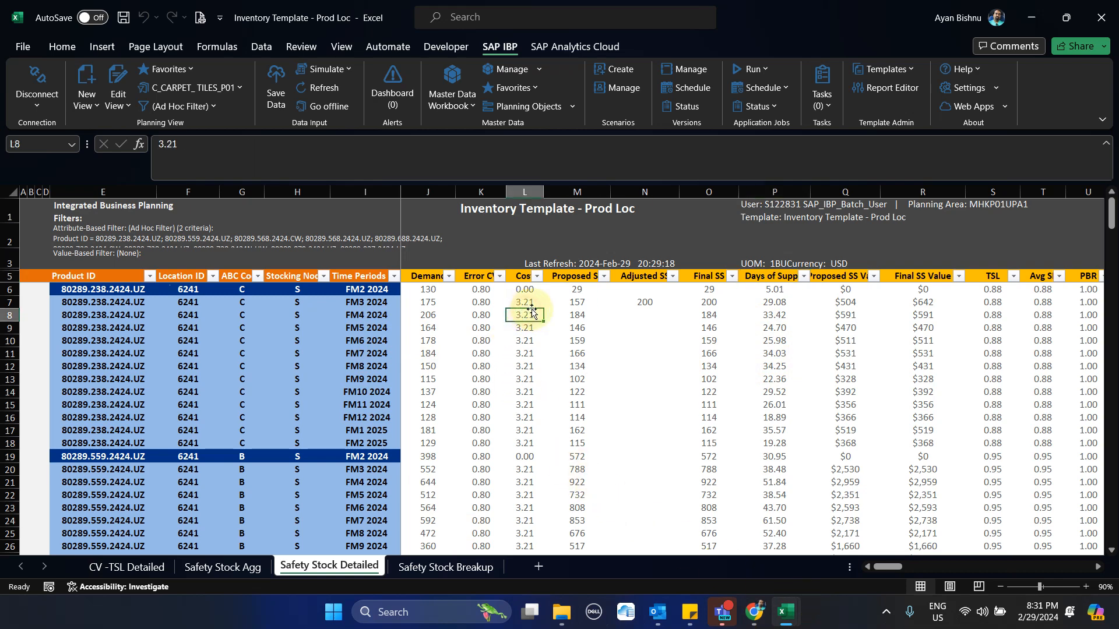
left_click(580, 303)
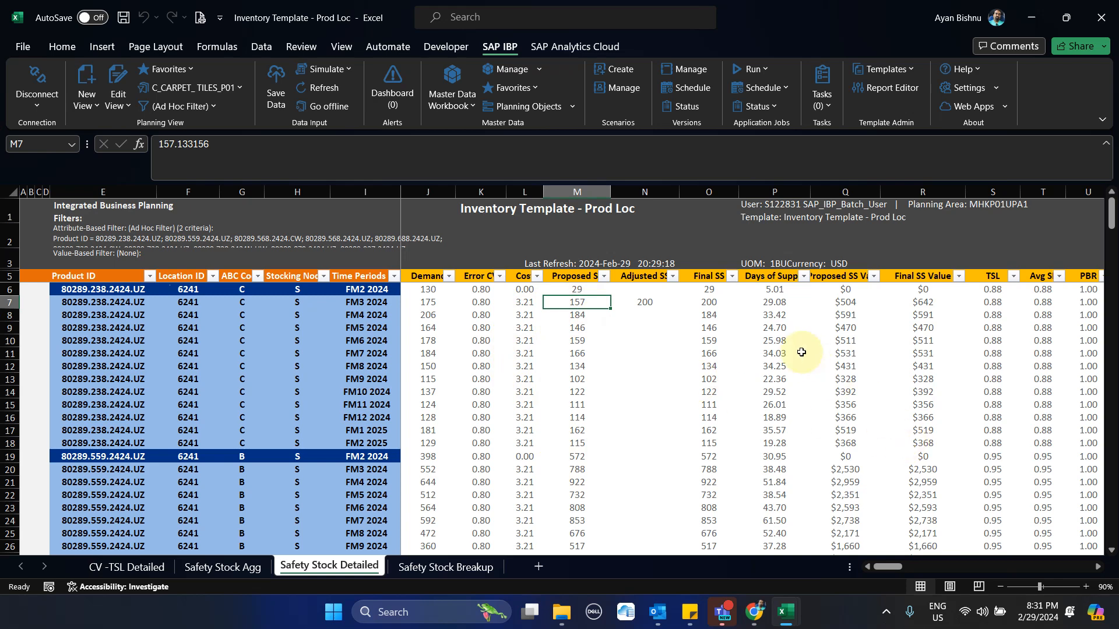
left_click(775, 316)
left_click_drag(801, 321, 875, 339)
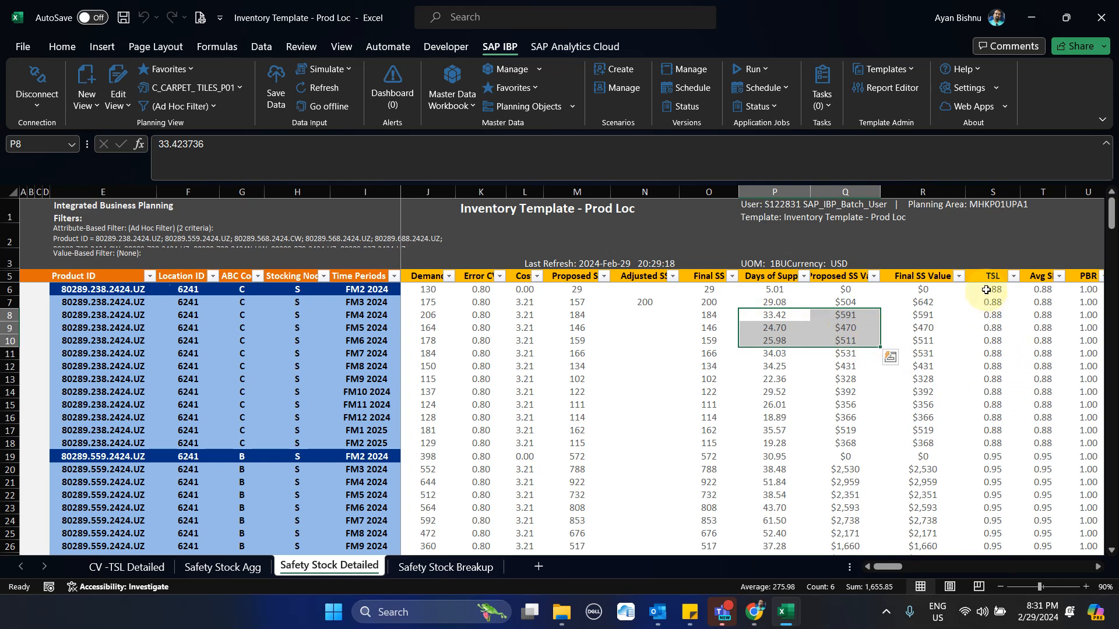
left_click_drag(986, 288, 1017, 412)
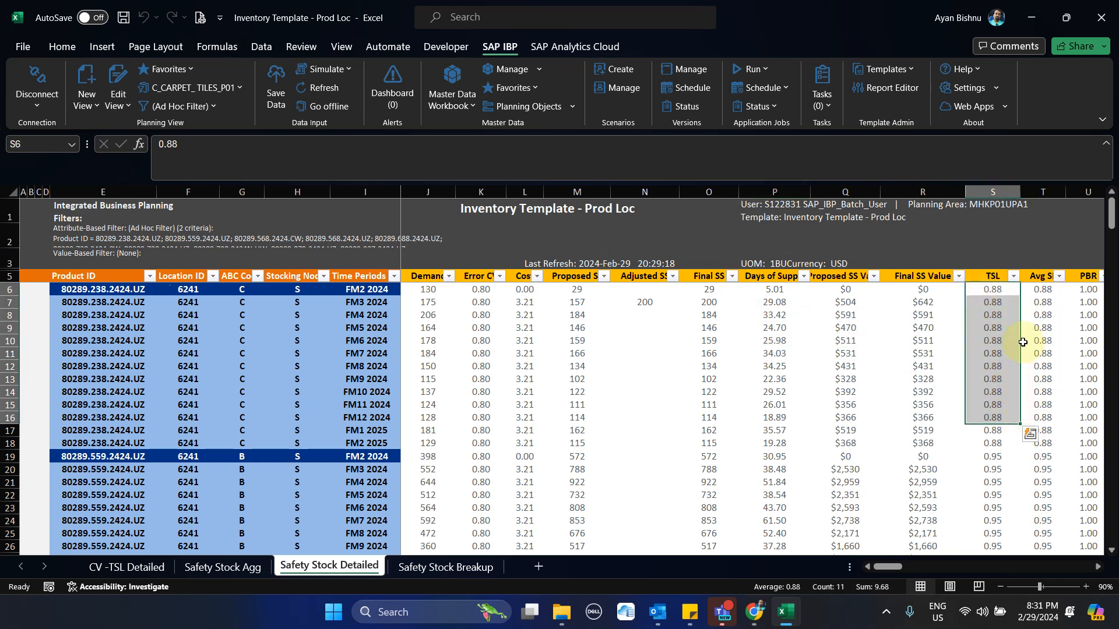
left_click_drag(1043, 301, 1048, 367)
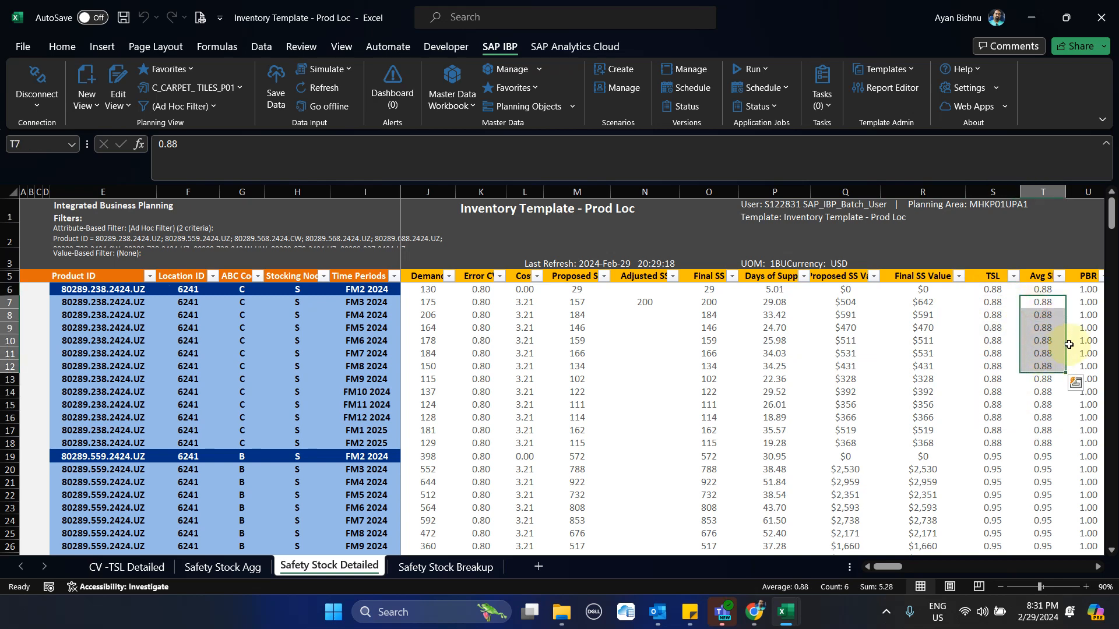
left_click_drag(1083, 301, 1089, 355)
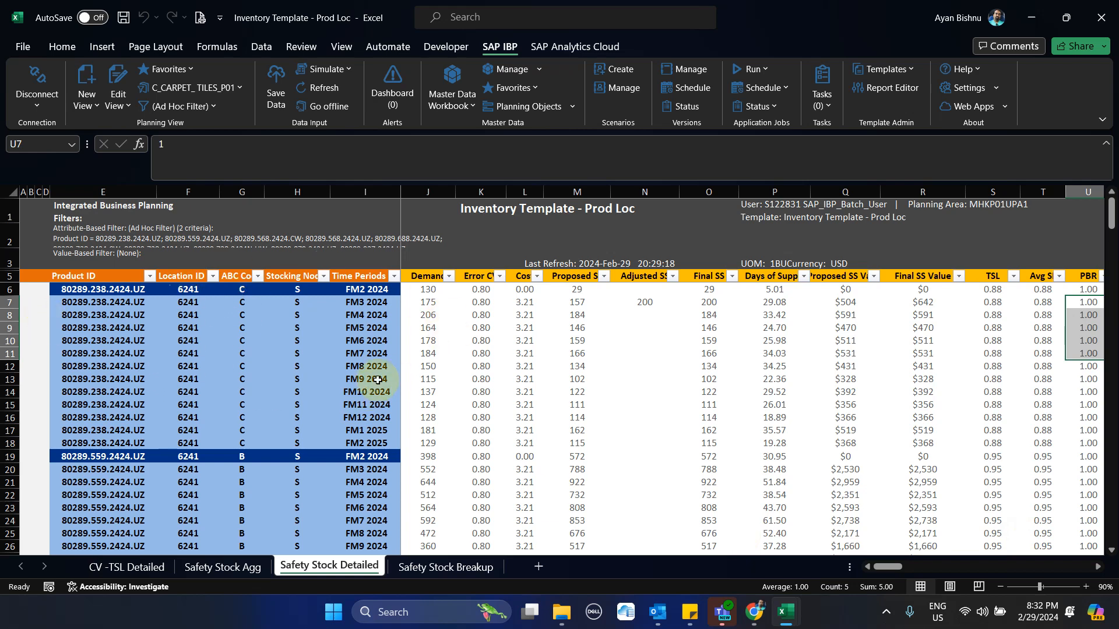
Compare the Error CV values of the first product with the Proposed SS and PBR for FM3 2024
left_click_drag(481, 284, 491, 407)
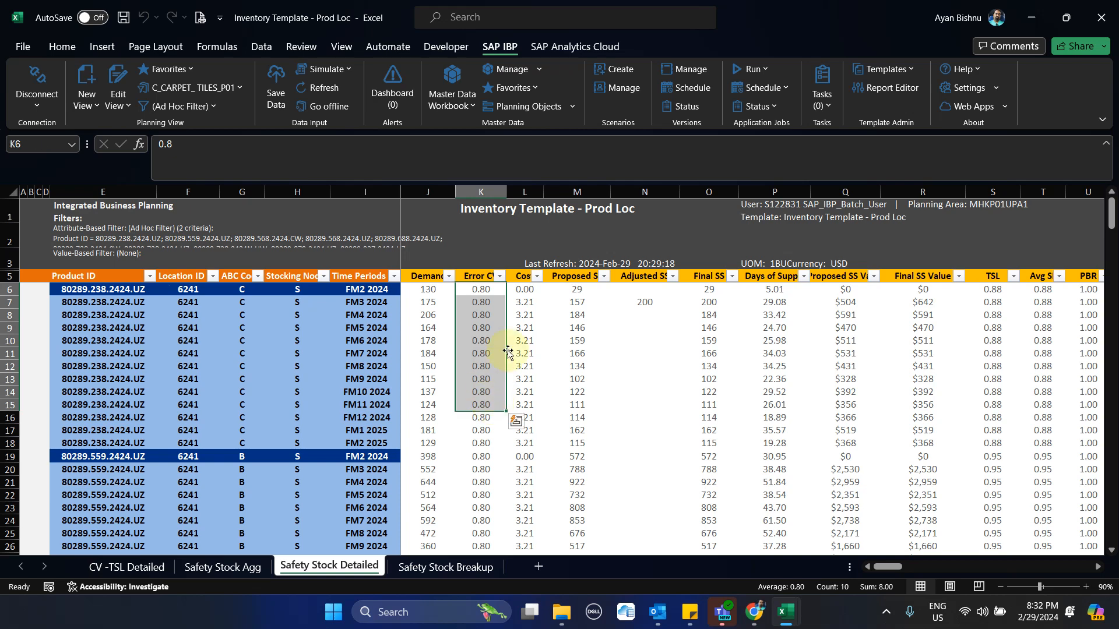
left_click(568, 301)
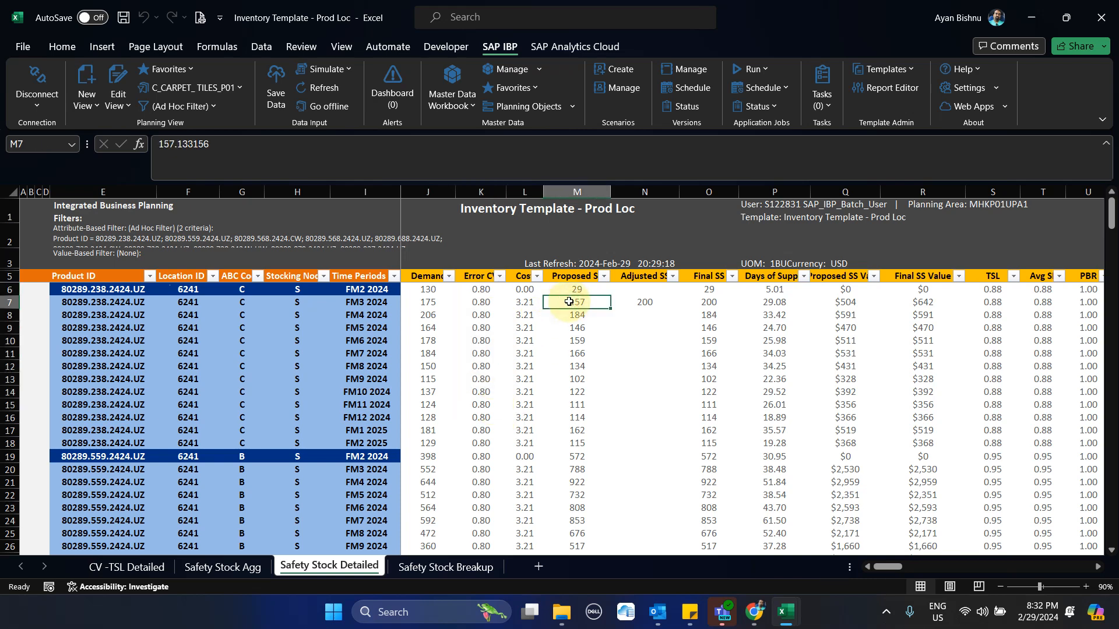
left_click(1076, 303)
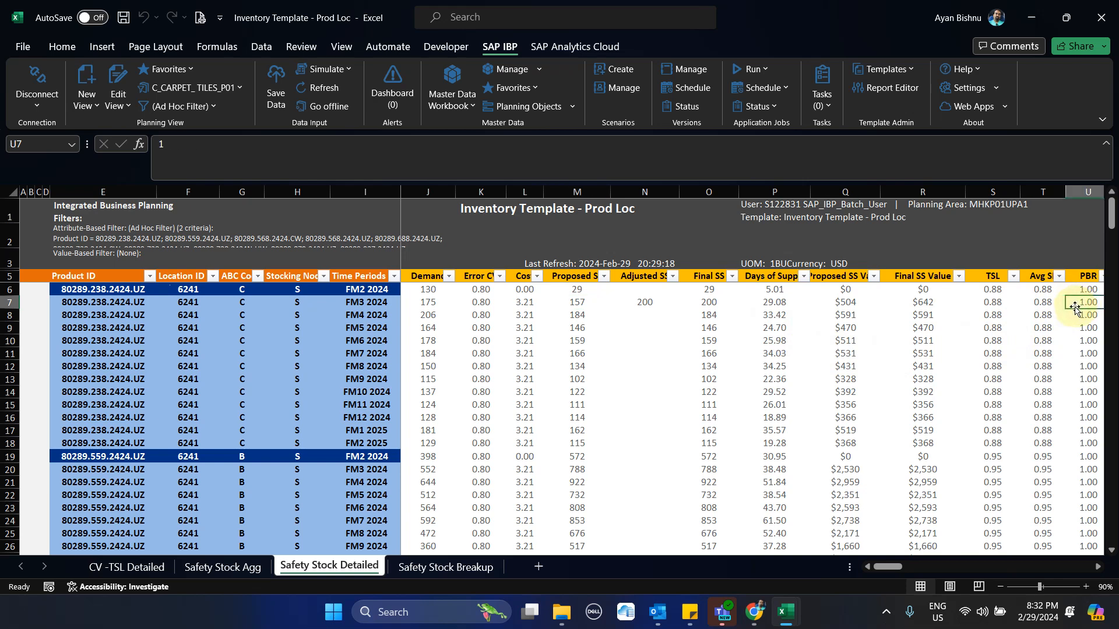
Review the first product's Final SS for FM3 2024, its Error CV and its Proposed SS from FM2 to FM11 2024
left_click(716, 305)
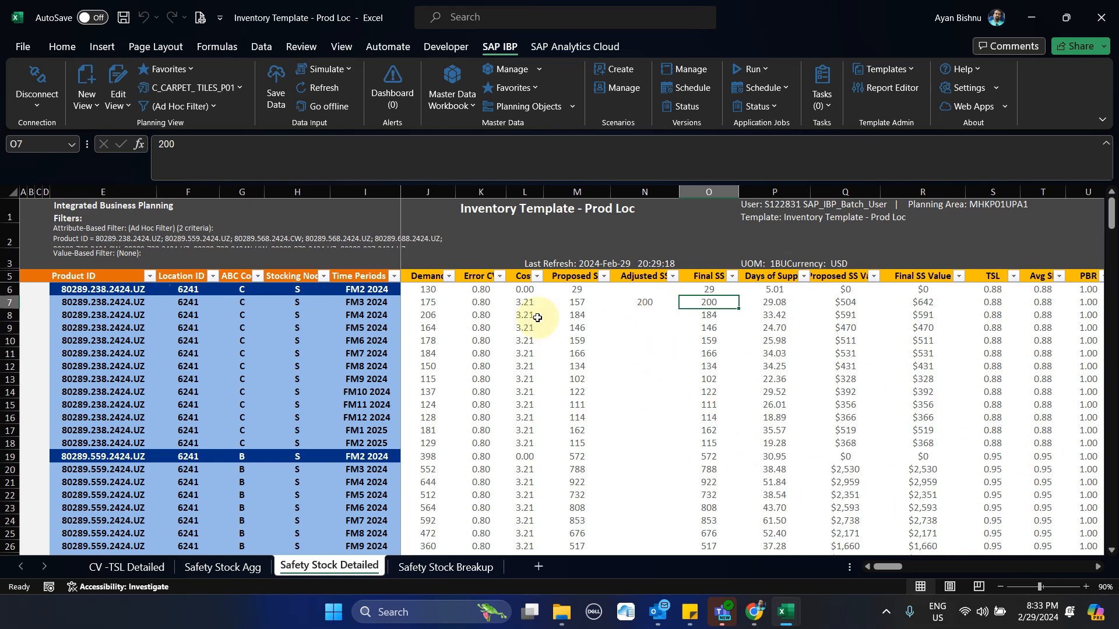
left_click(492, 289)
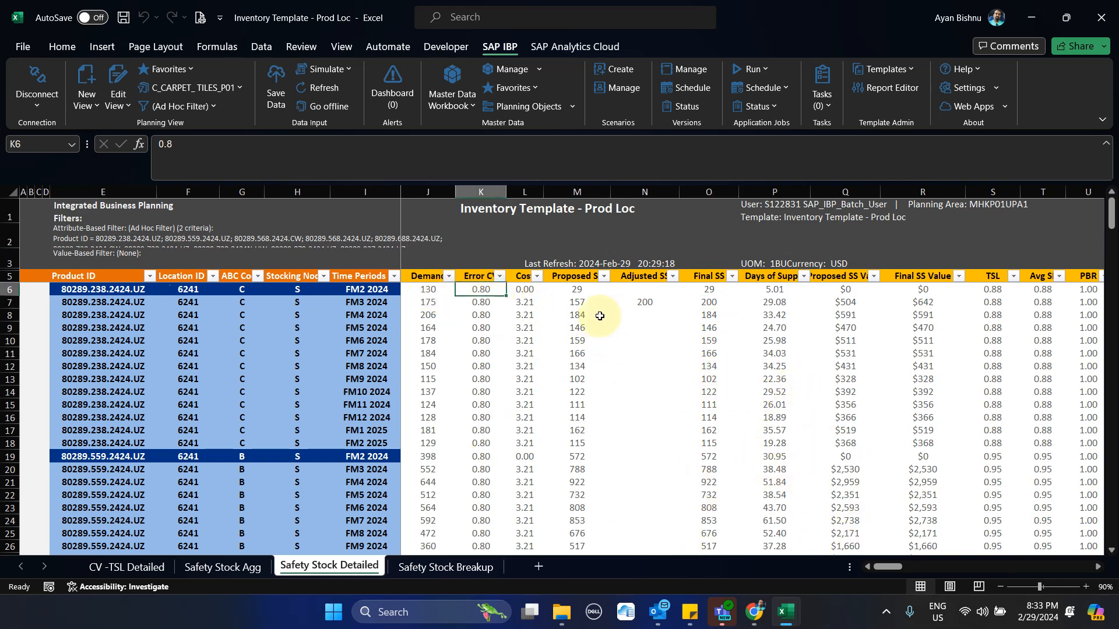
left_click_drag(575, 289, 577, 398)
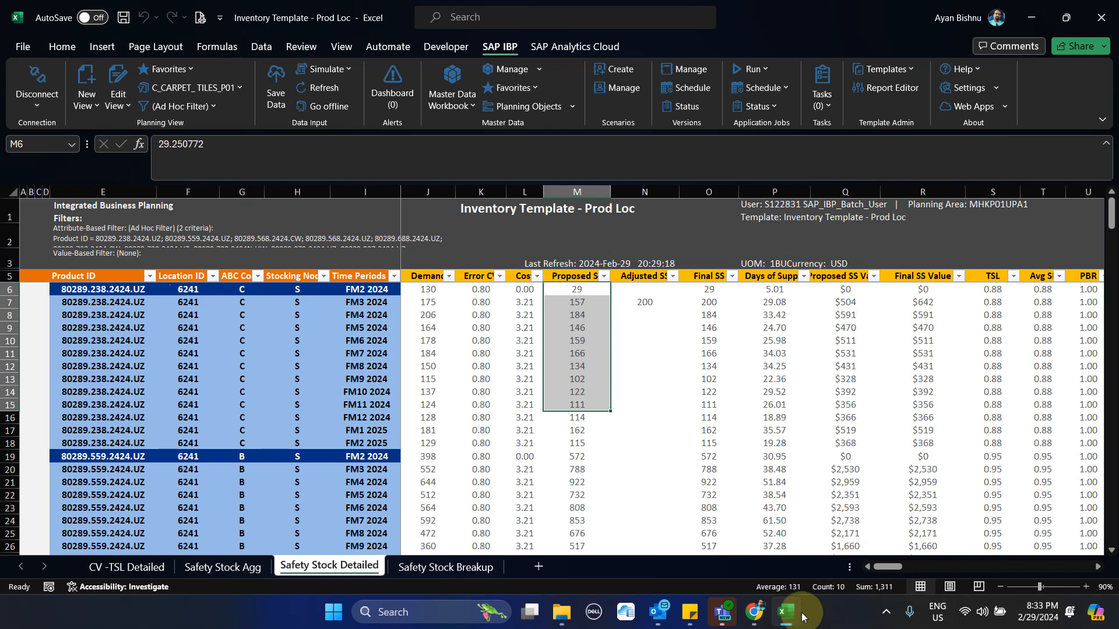
Check the Transportation Leadtime Error CV on Location Source in the IO_MDT workbook against the FM3 2024 Proposed SS in Inventory Template - Prod Loc
mouse_move(796, 609)
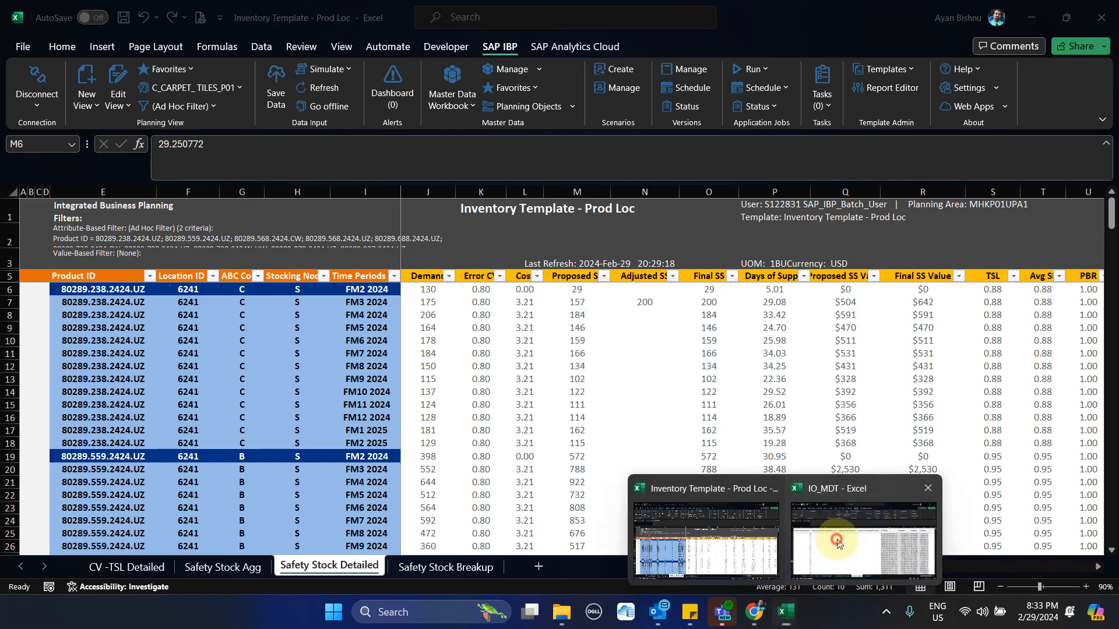
left_click(839, 534)
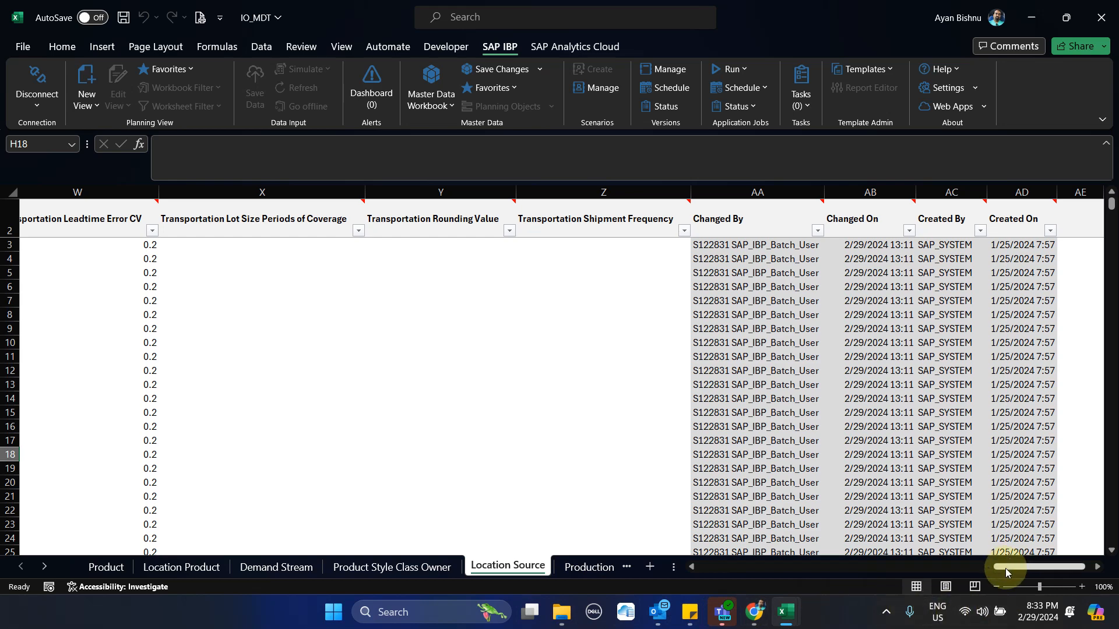
left_click_drag(1005, 567, 941, 557)
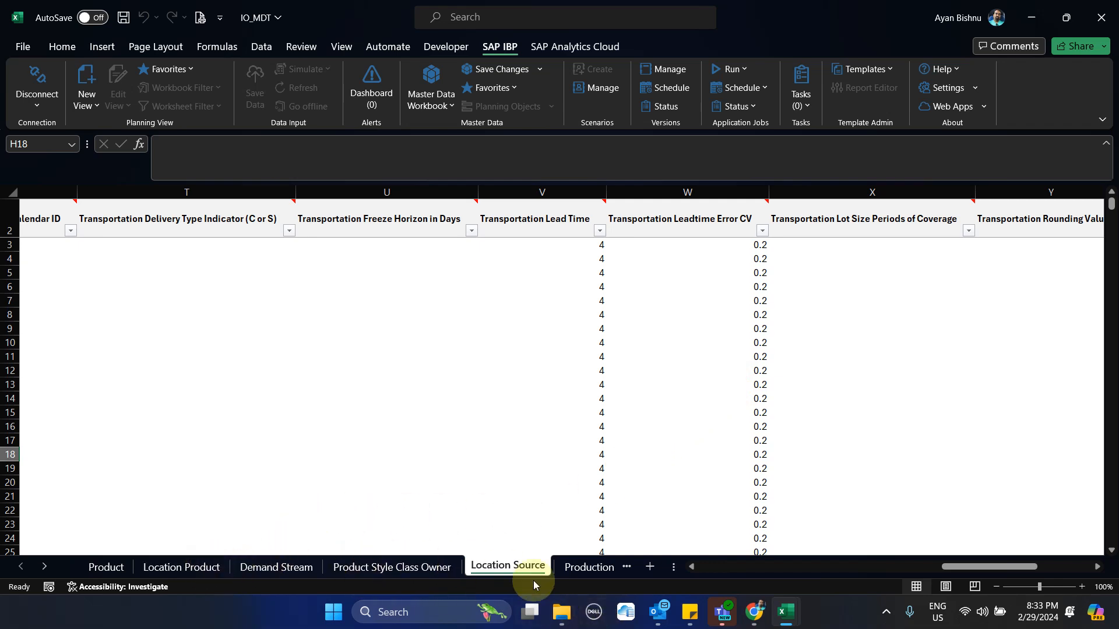
left_click(751, 301)
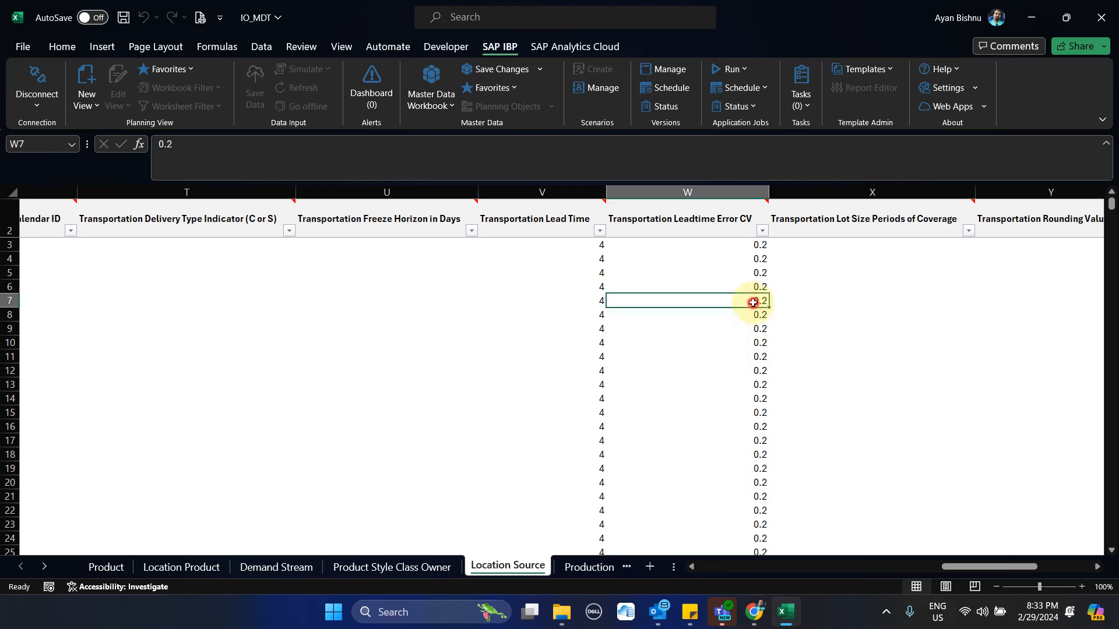
left_click(1019, 28)
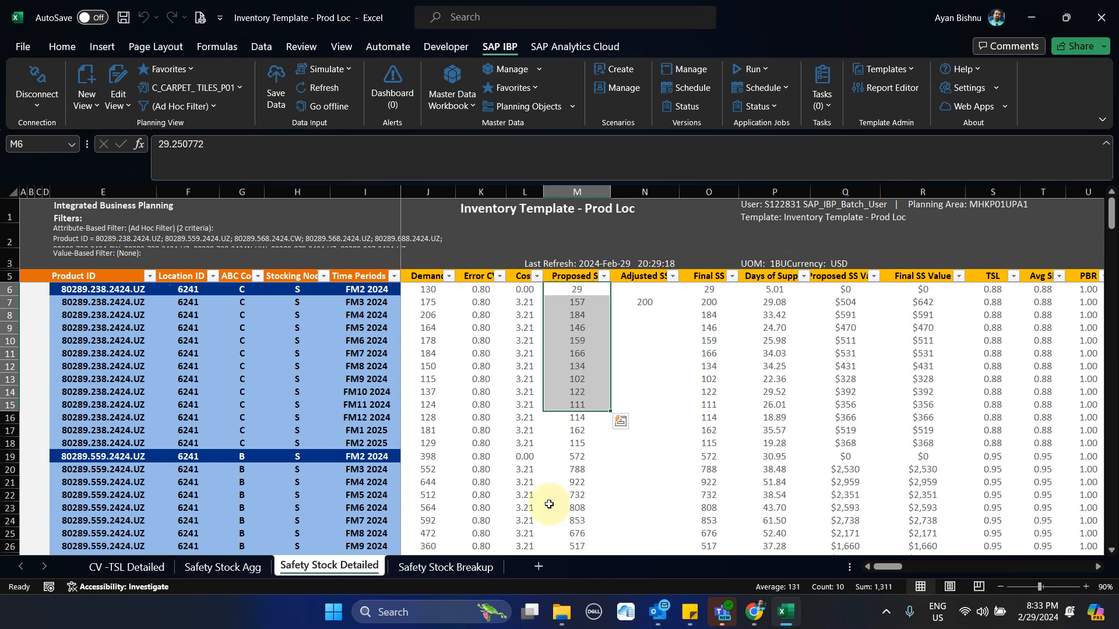
left_click(561, 302)
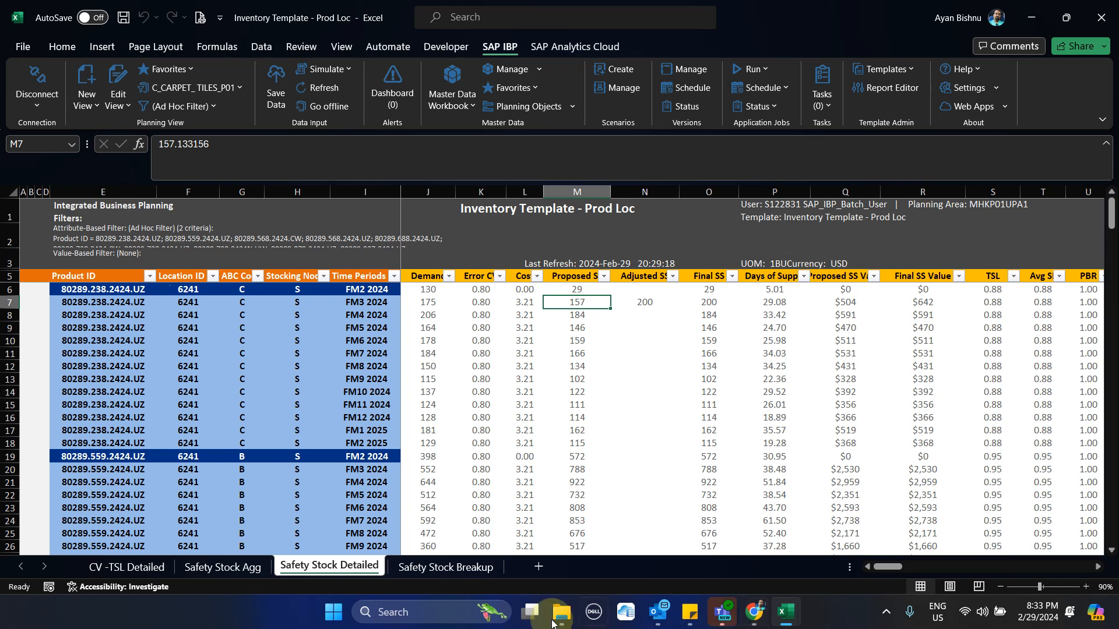
Try to filter Safety Stock Breakup by product ID 80289.238.2424.UZ, copied from the first record of Safety Stock Detailed
left_click(460, 564)
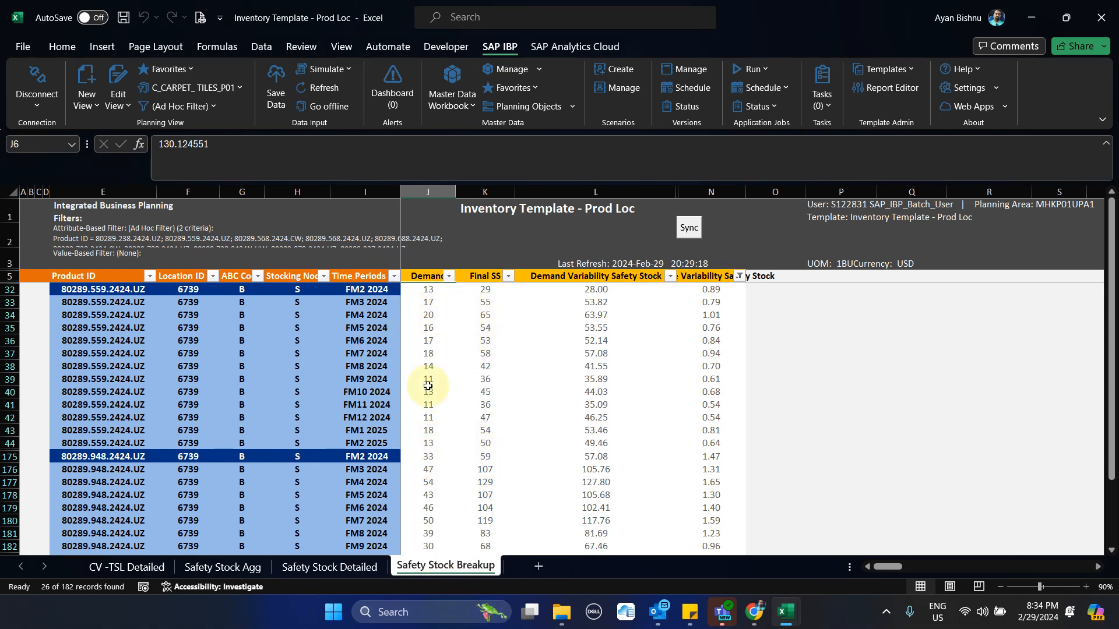
left_click(334, 566)
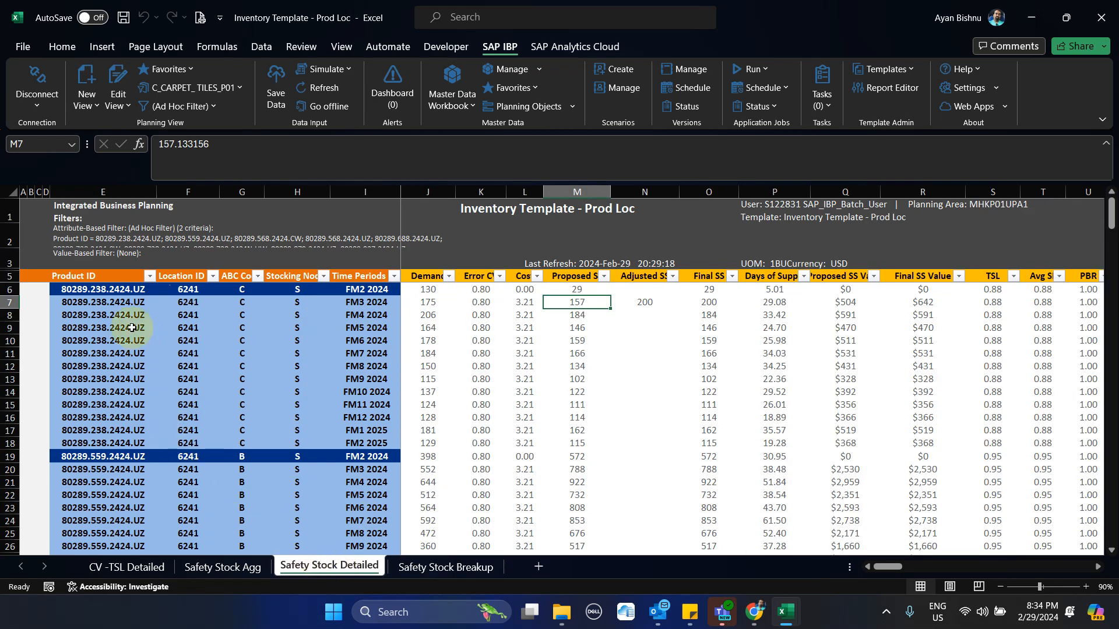
left_click(99, 287)
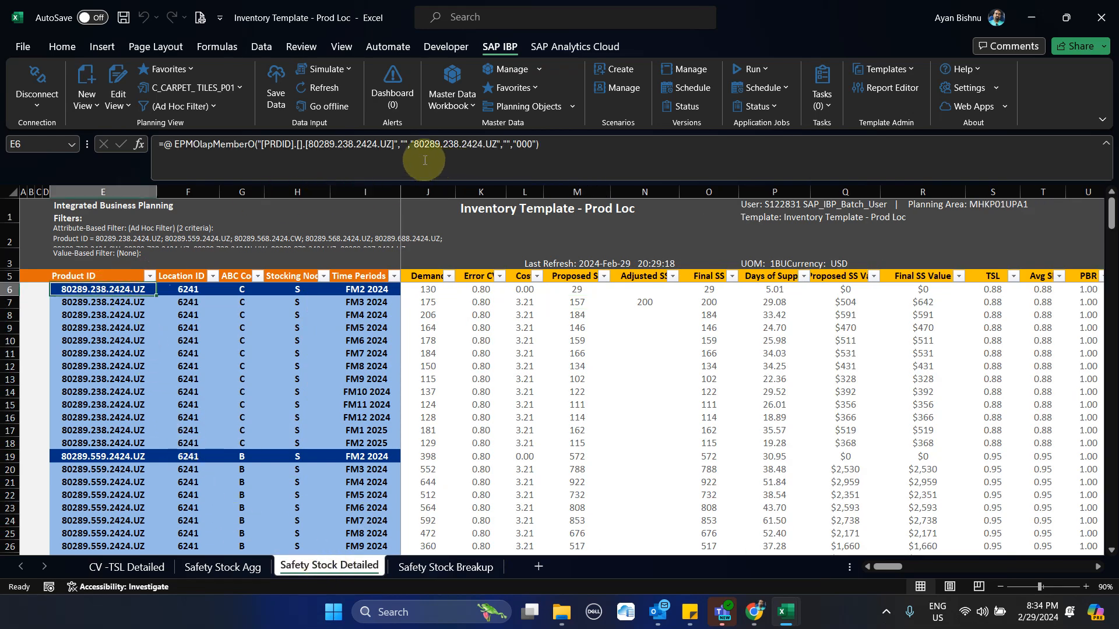
left_click_drag(415, 148, 497, 166)
key("ctrl+c")
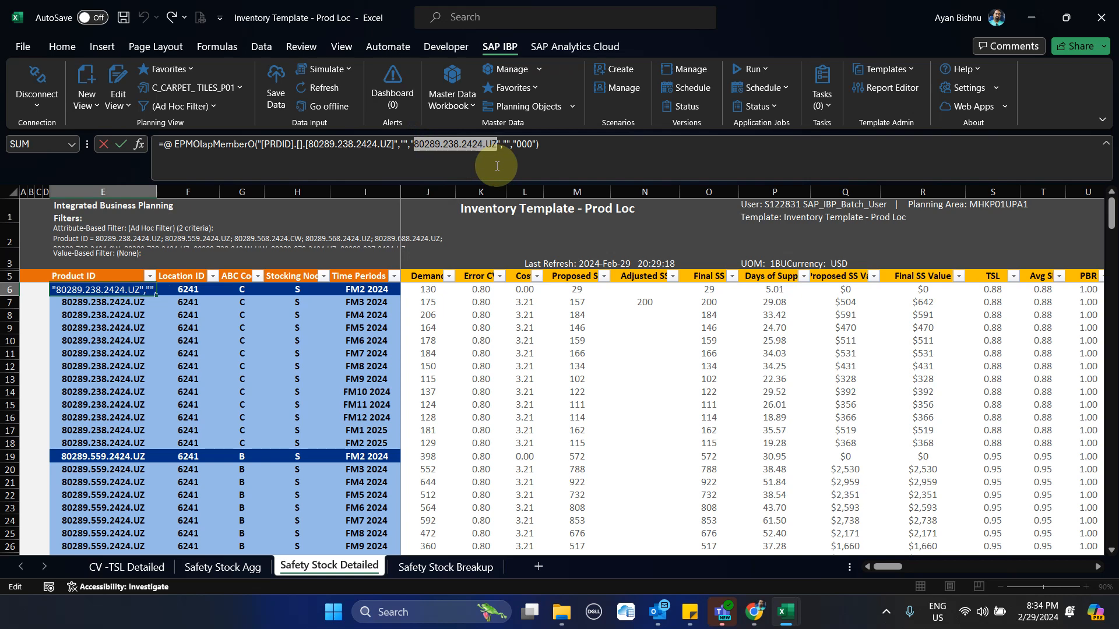
left_click(475, 568)
left_click(151, 276)
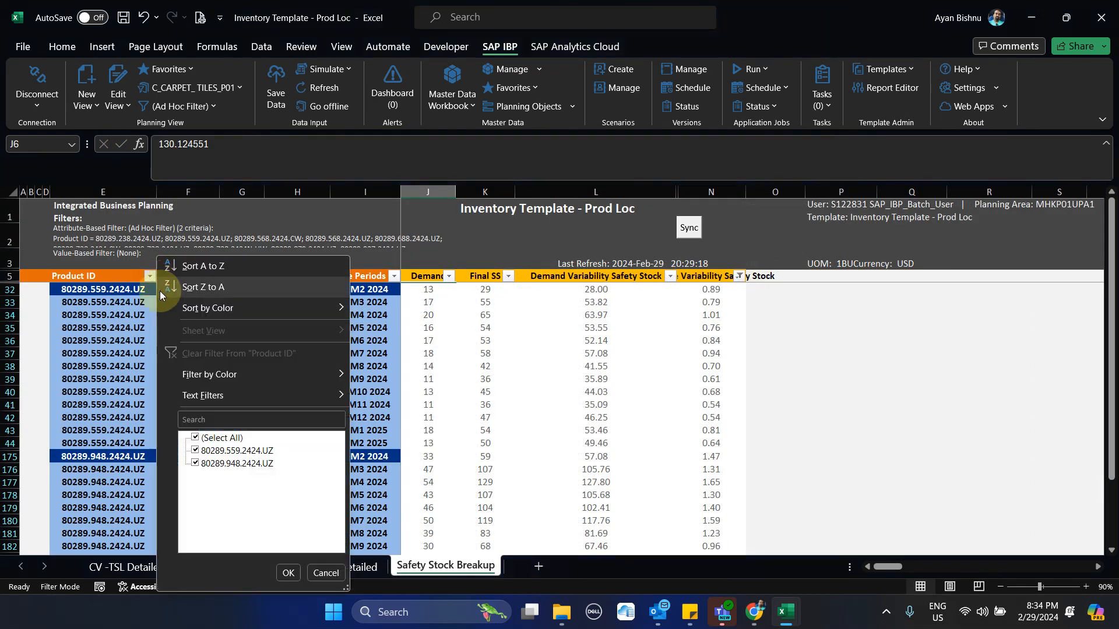
left_click(221, 418)
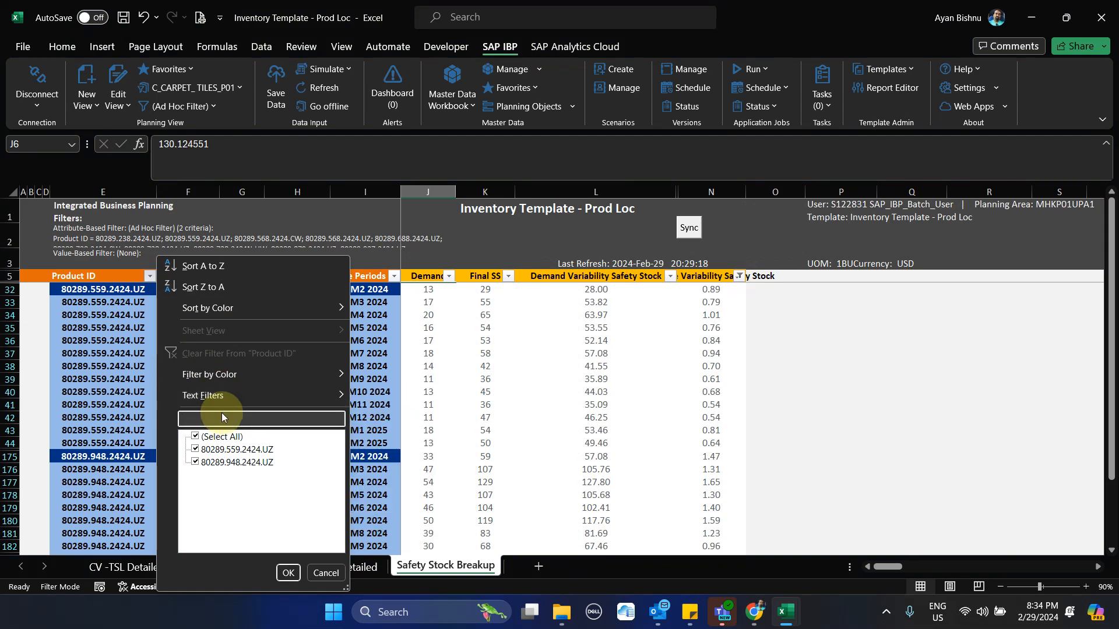
key("ctrl+v")
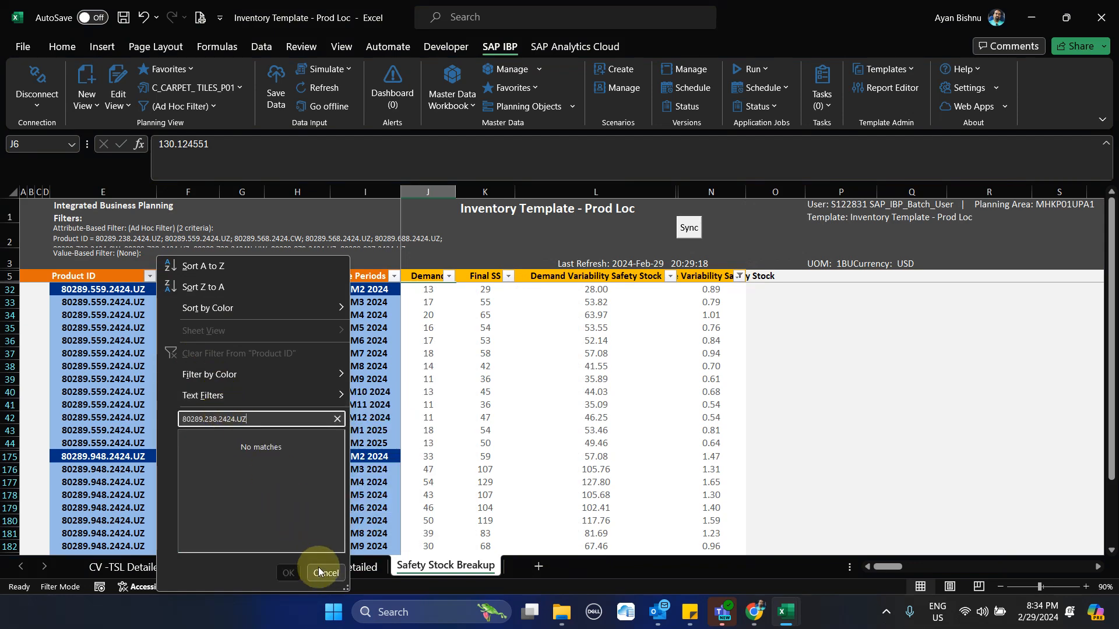
left_click(321, 572)
Sync the Safety Stock Breakup sheet and look through its filtered product records
left_click(682, 230)
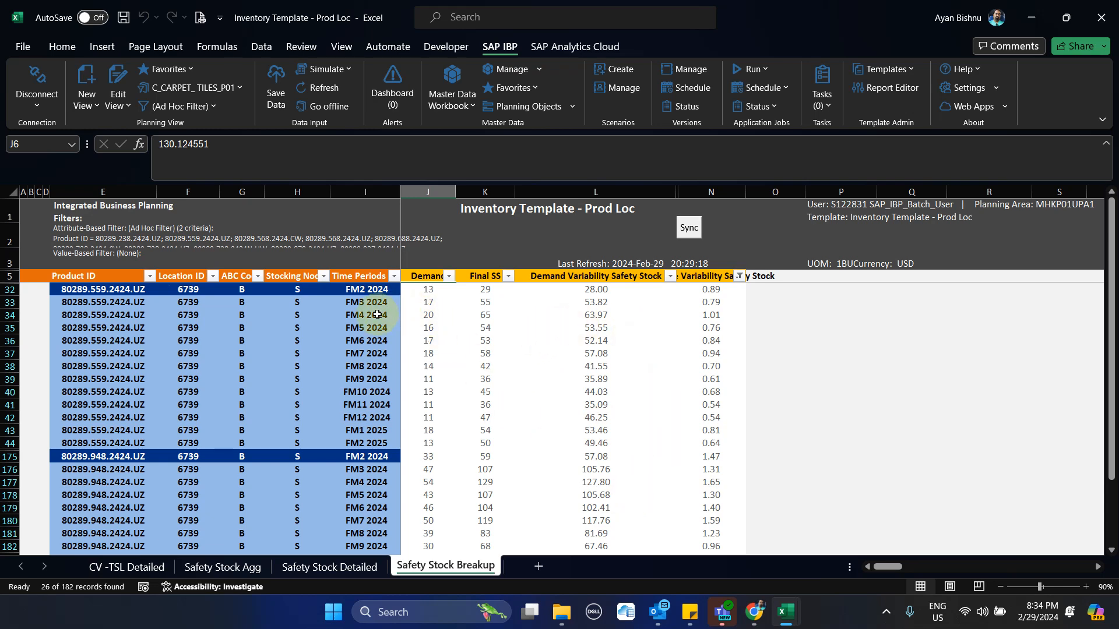
scroll(377, 315, "down", 5)
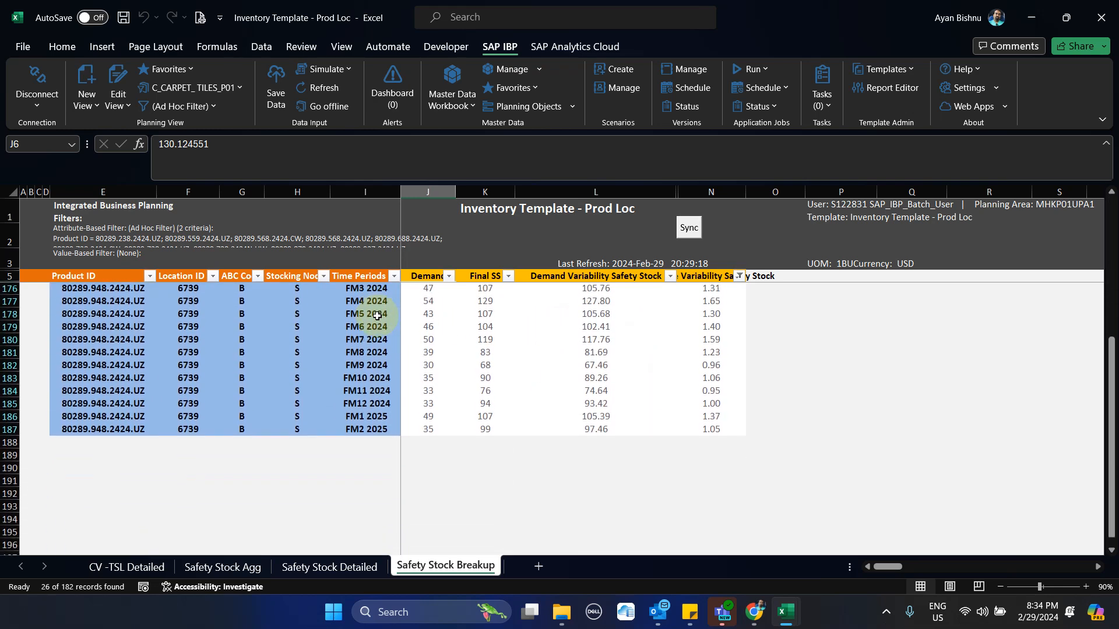
scroll(377, 316, "up", 5)
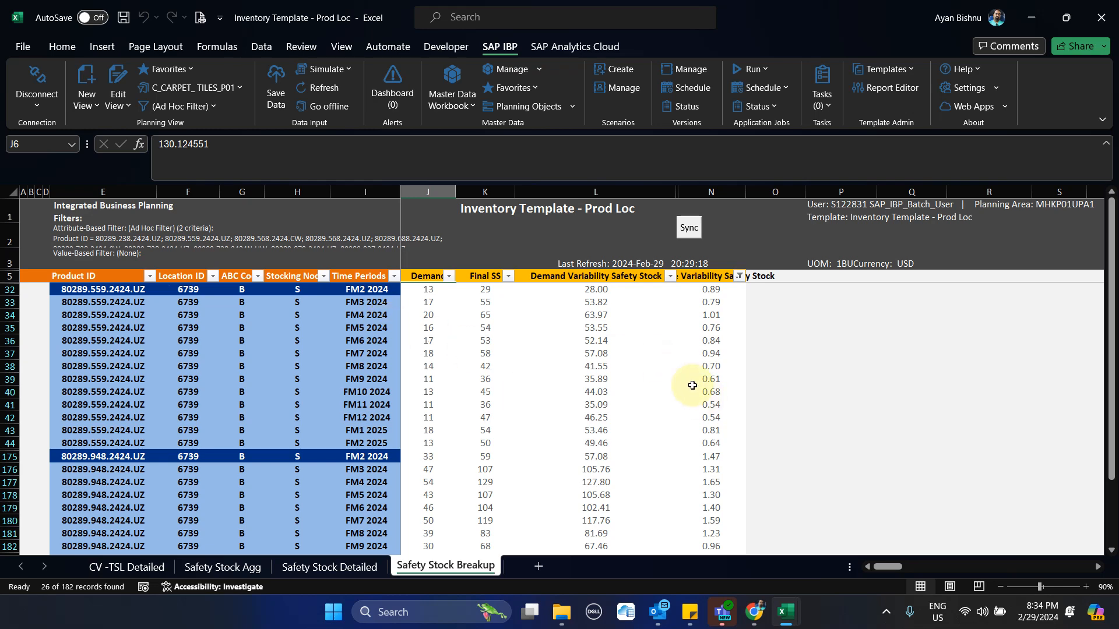
left_click(686, 228)
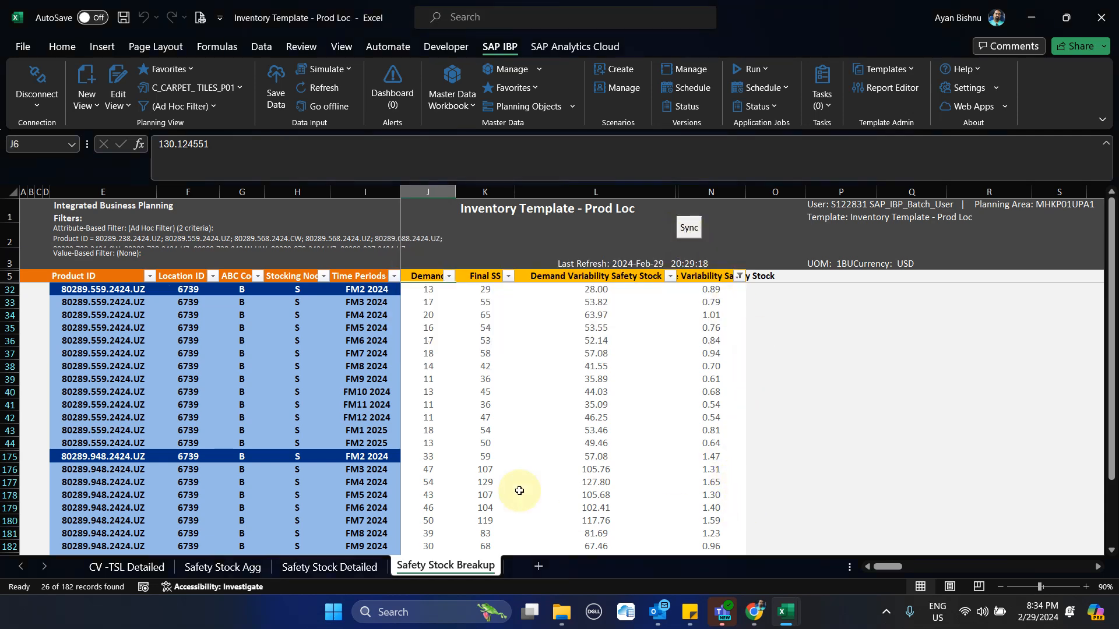
Check the demand and Final SS of product 80289.948.2424.UZ at location 6739 for FM3 2024
left_click(356, 469)
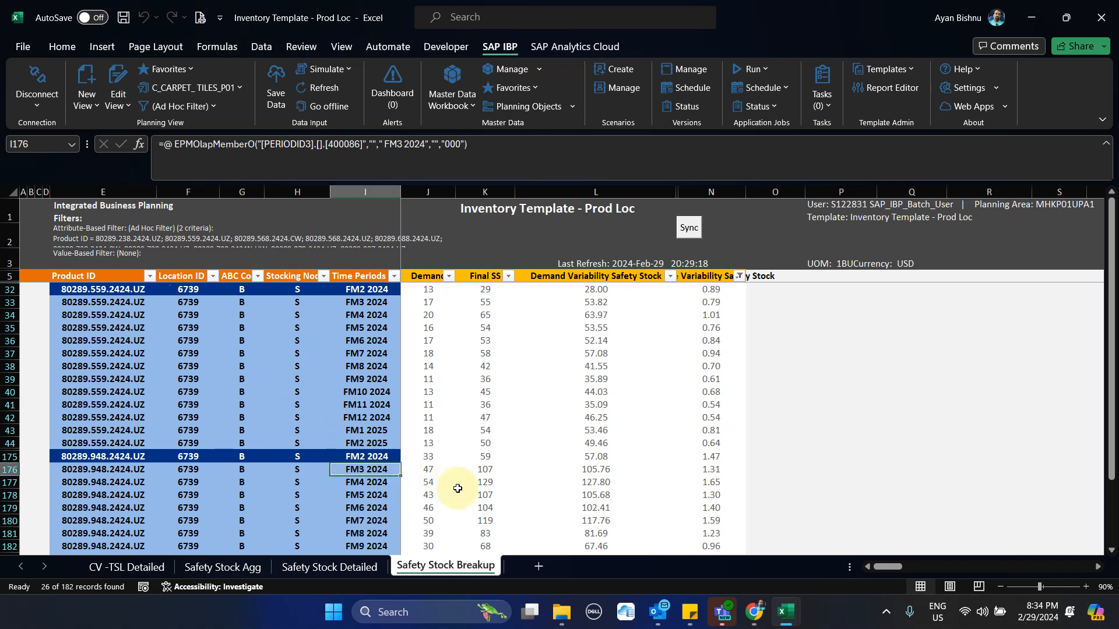
left_click(429, 470)
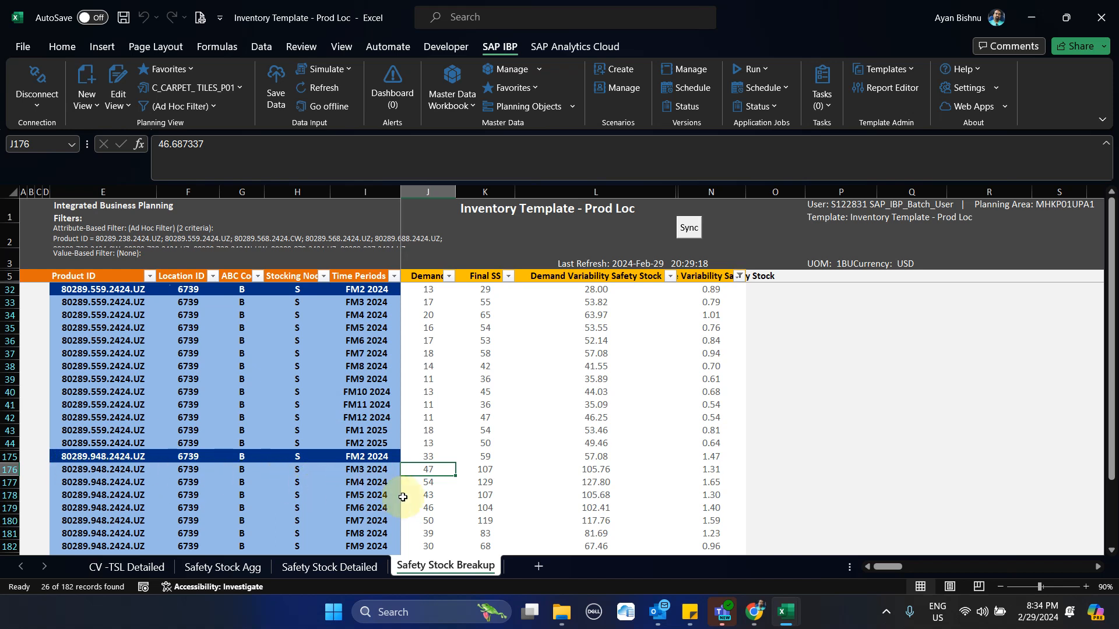
left_click(483, 467)
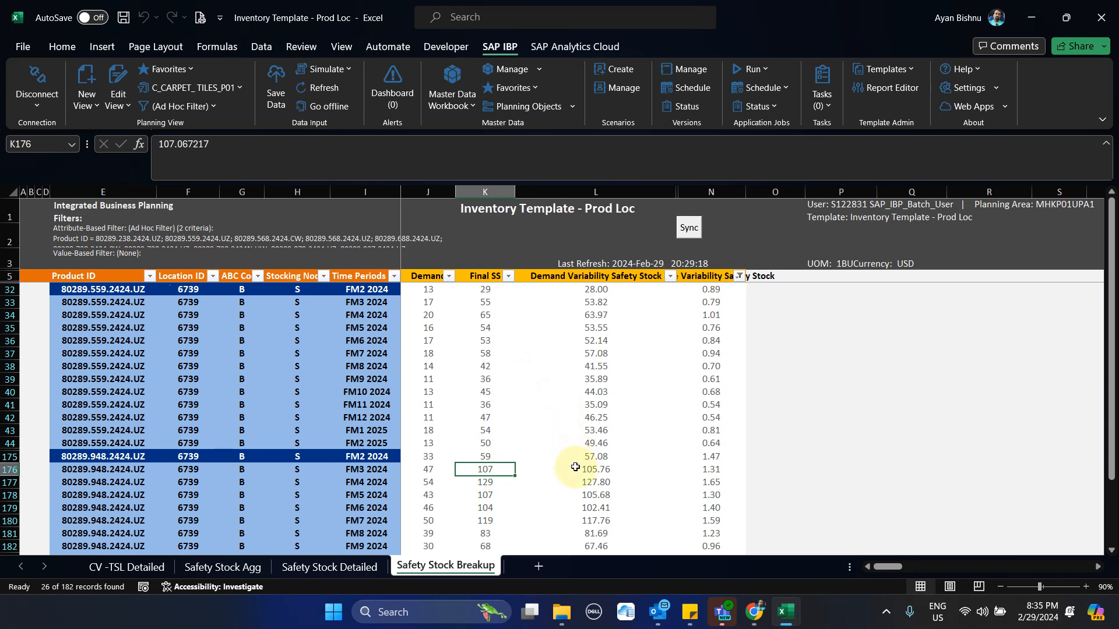
Compare the FM3 2024 Final SS of product 80289.948.2424.UZ with its Demand Variability and Service Variability Safety Stock
left_click(689, 277)
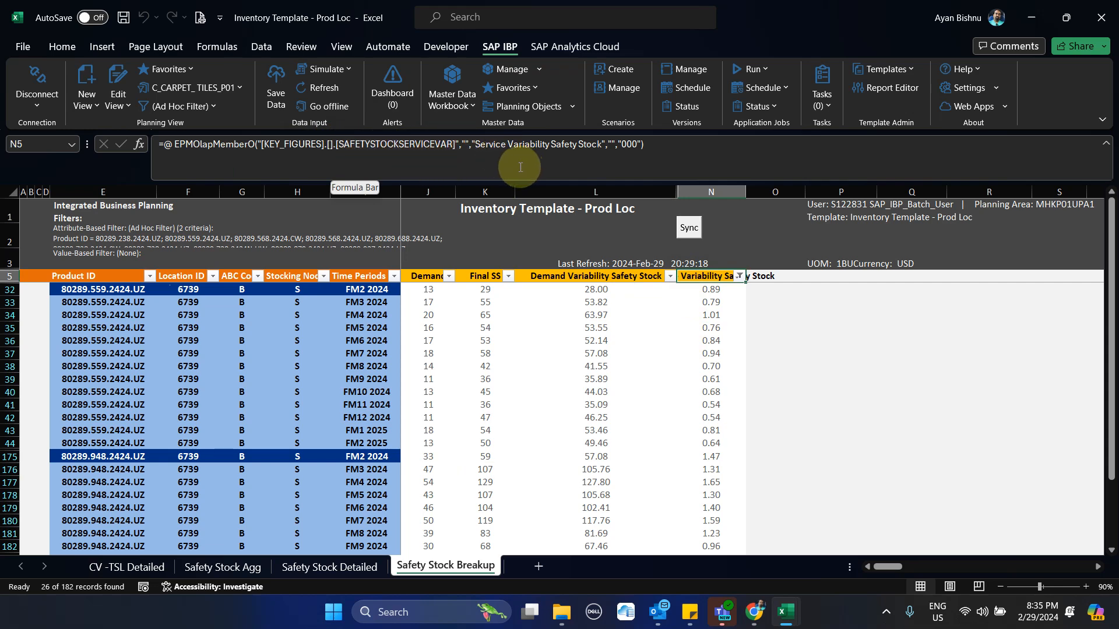
left_click(552, 276)
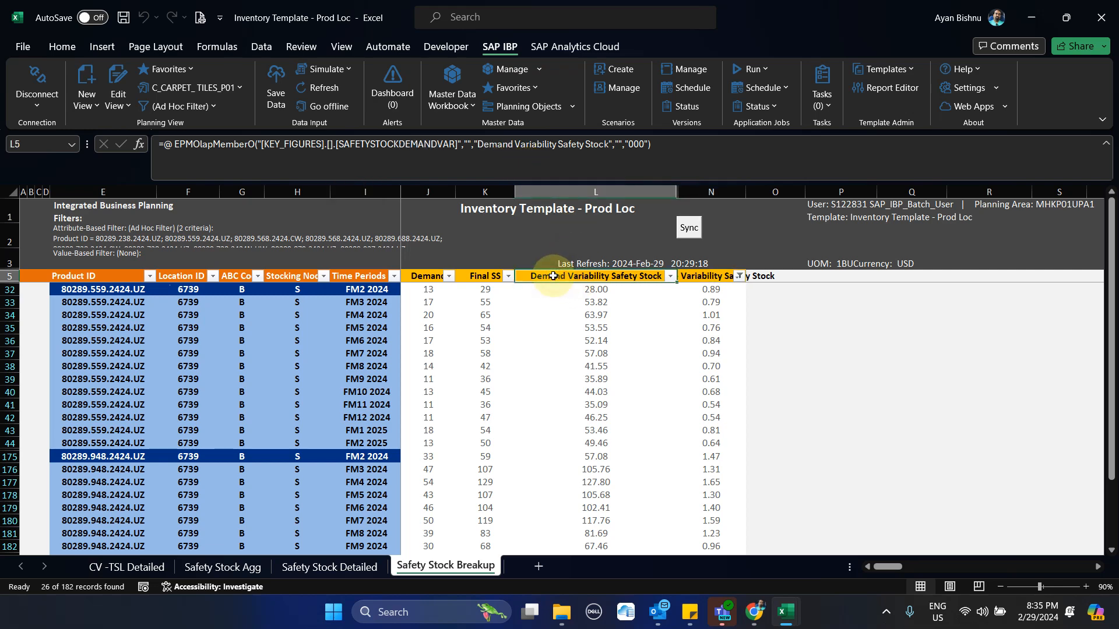
left_click(488, 472)
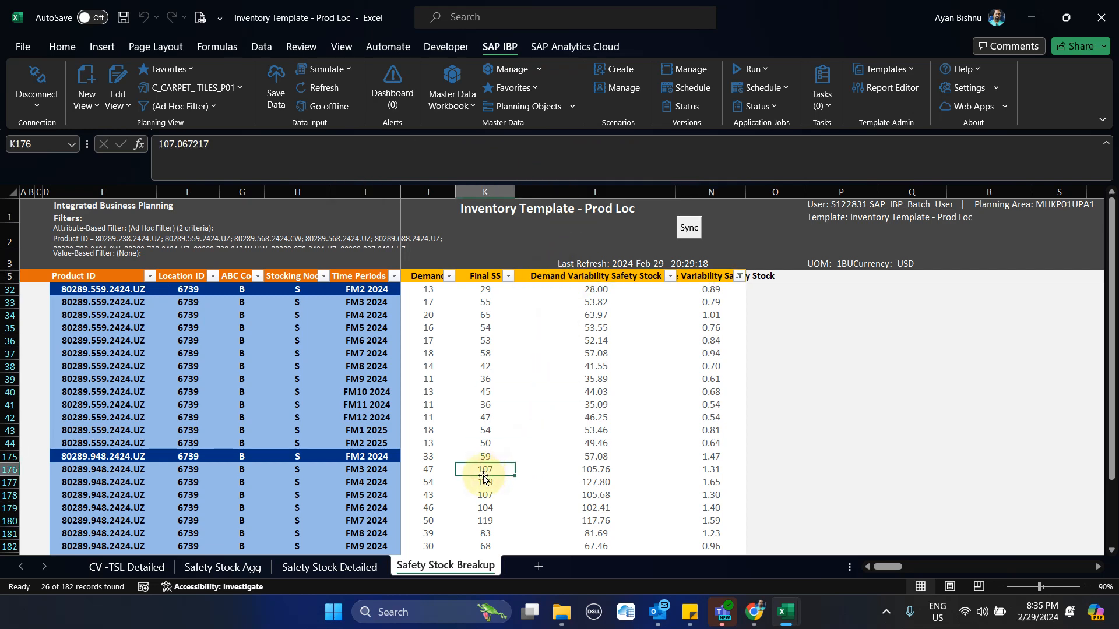
left_click(578, 472)
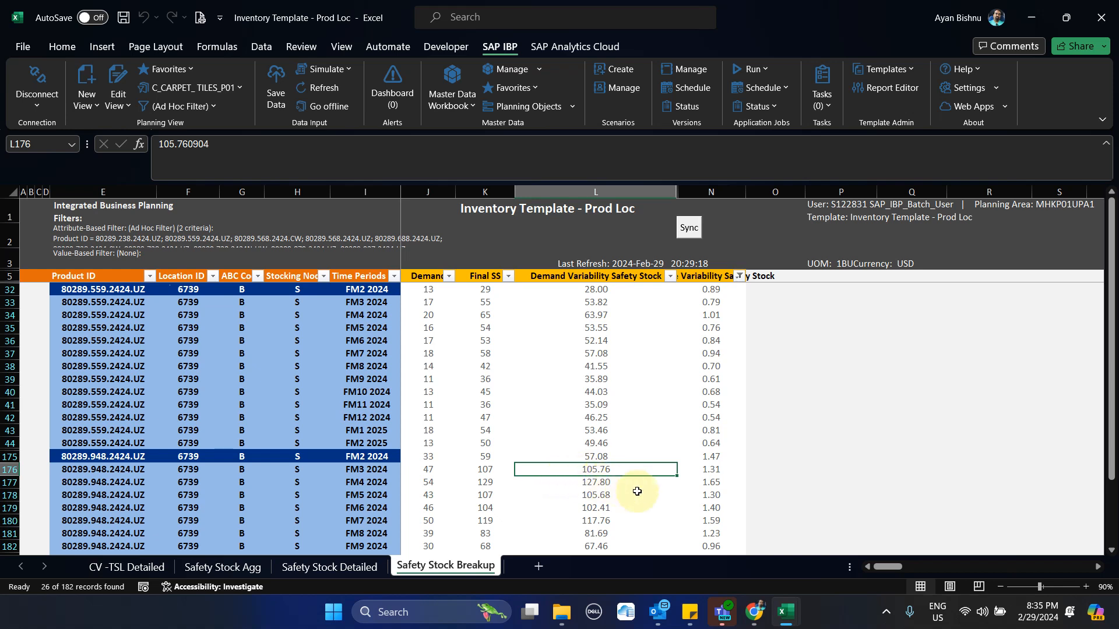
left_click(709, 471)
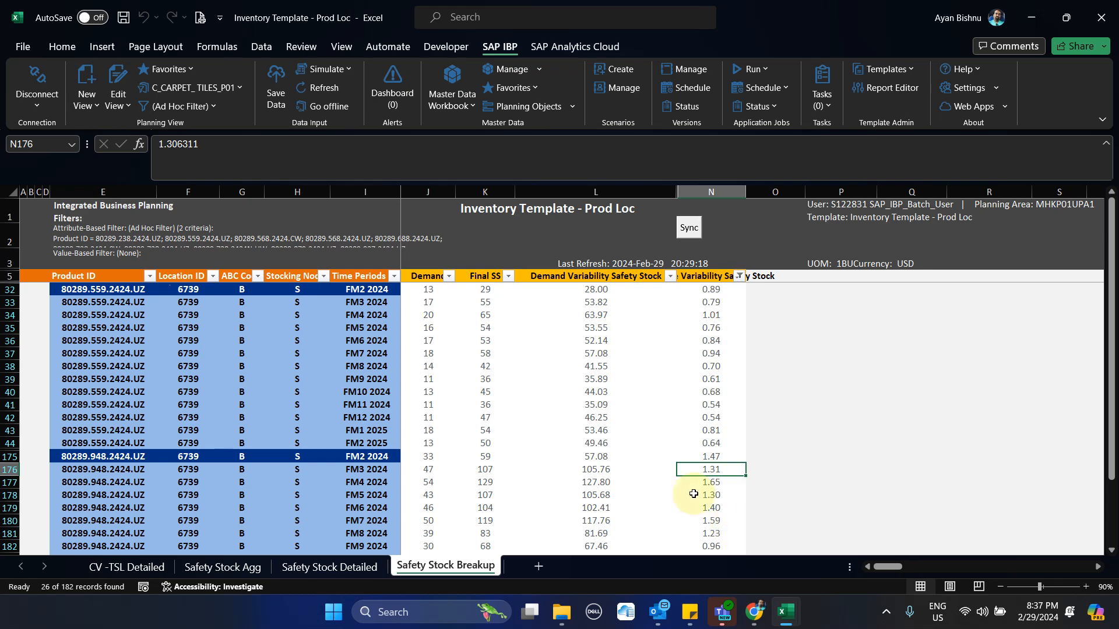
Review the first product's Days of Supply from FM2 to FM12 2024 on the Safety Stock Detailed sheet
left_click(313, 568)
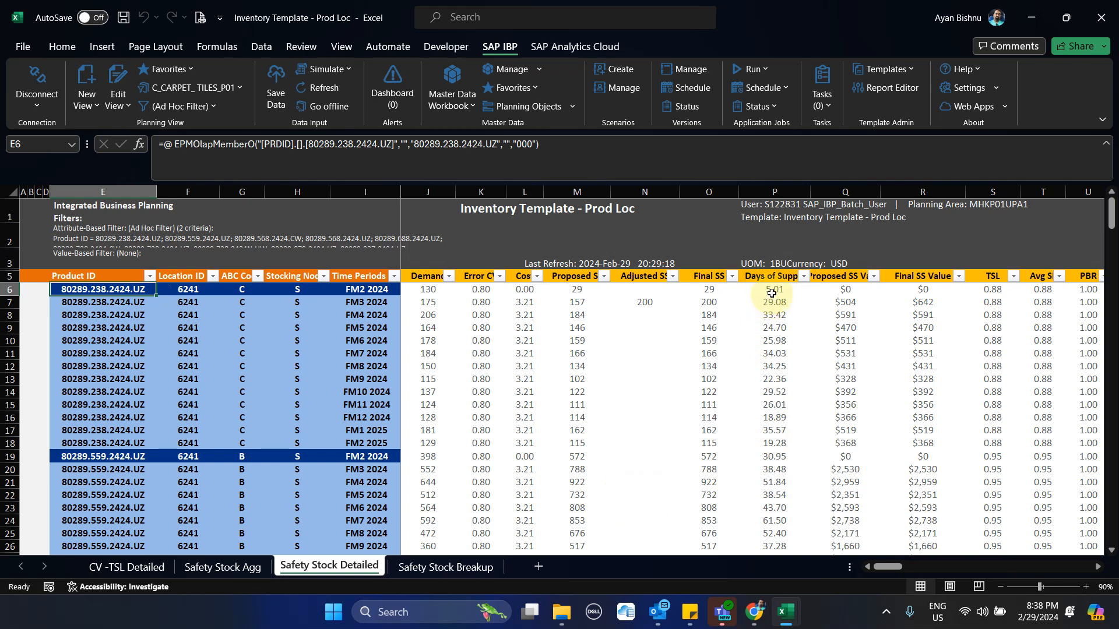
left_click_drag(773, 289, 796, 417)
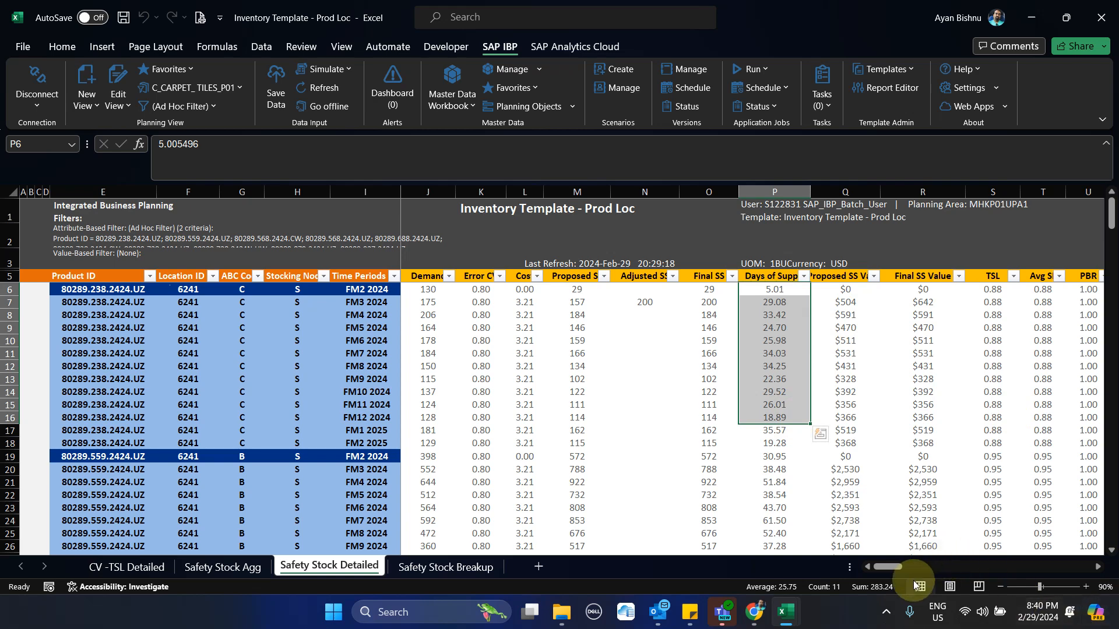
left_click(886, 612)
left_click(895, 540)
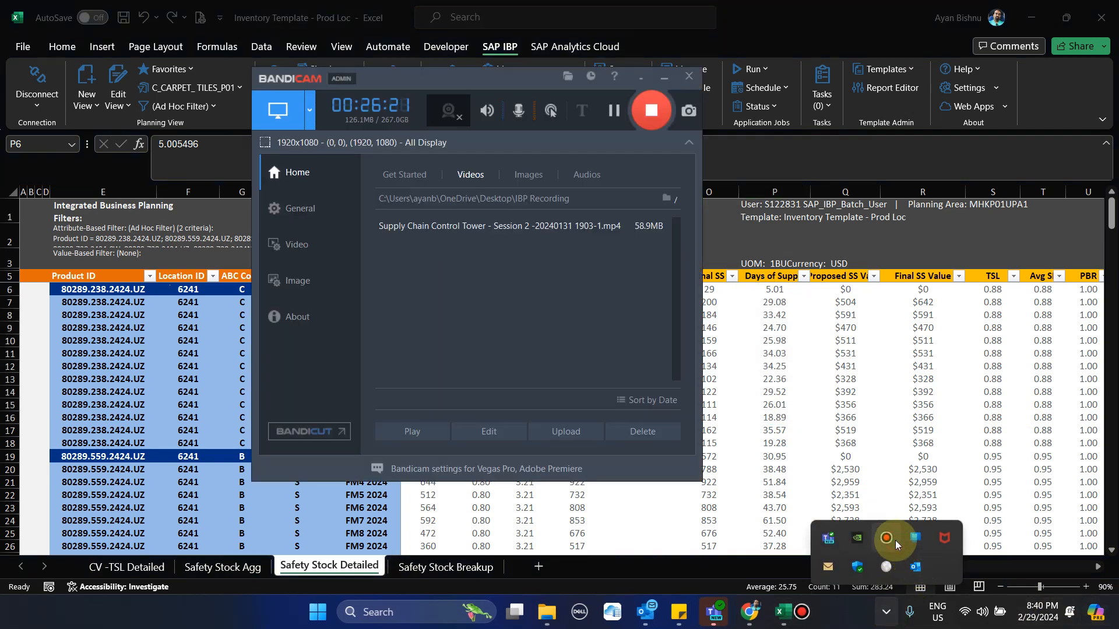